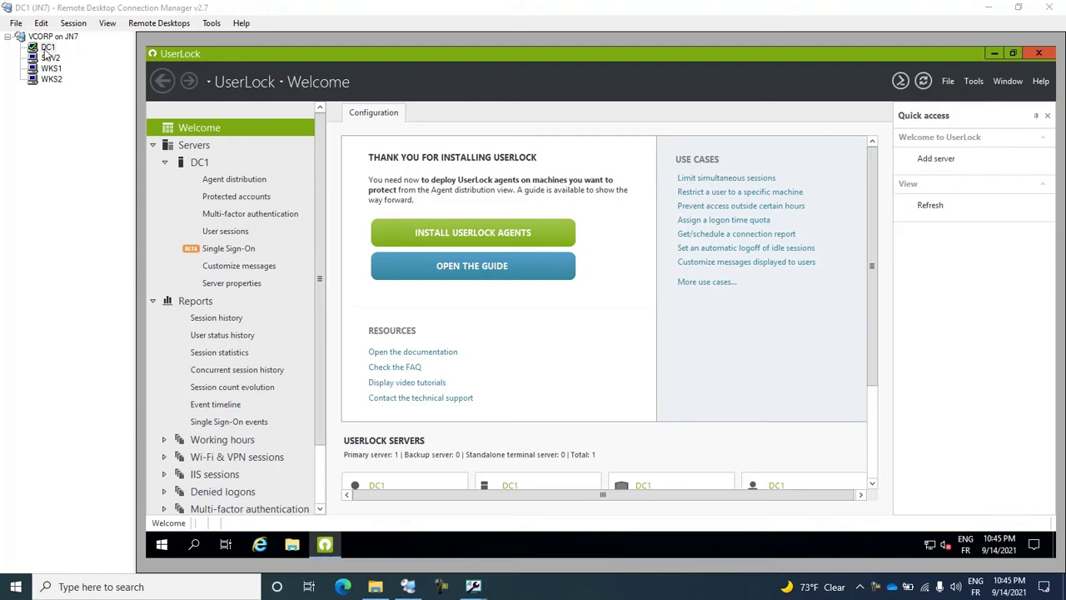
Open DC1's server page in UserLock, then check SRV2's Exchange Admin Center and IIS owa site.
click(200, 165)
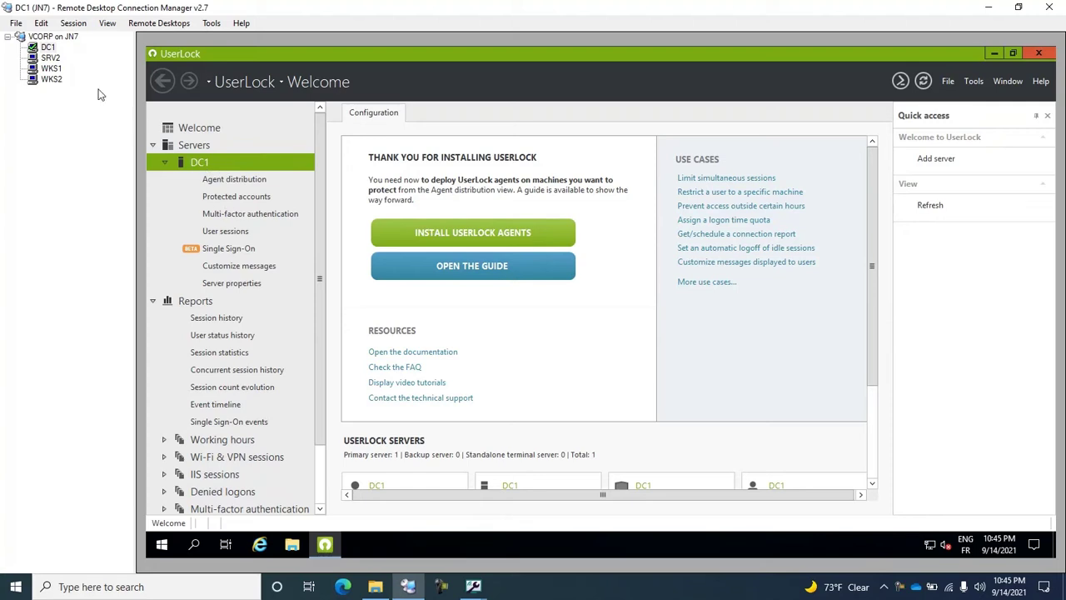
click(52, 60)
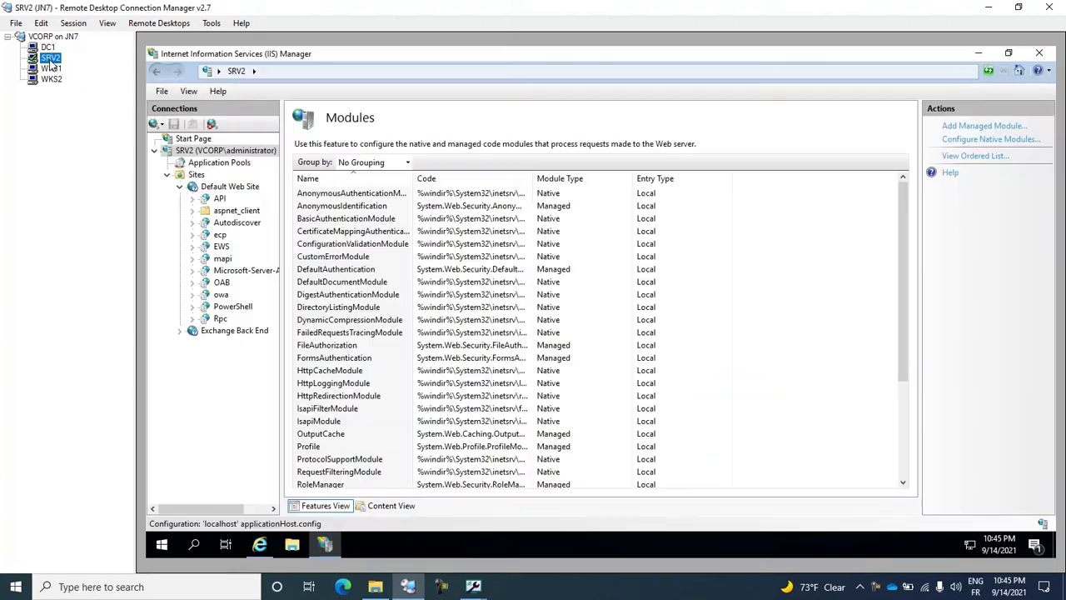
click(261, 547)
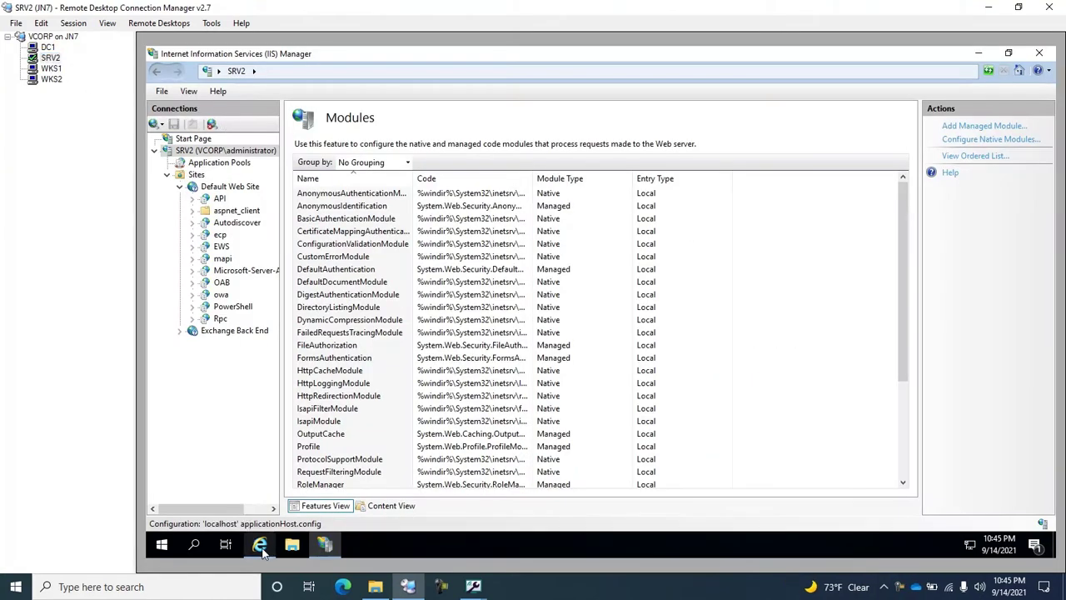
click(327, 546)
click(220, 296)
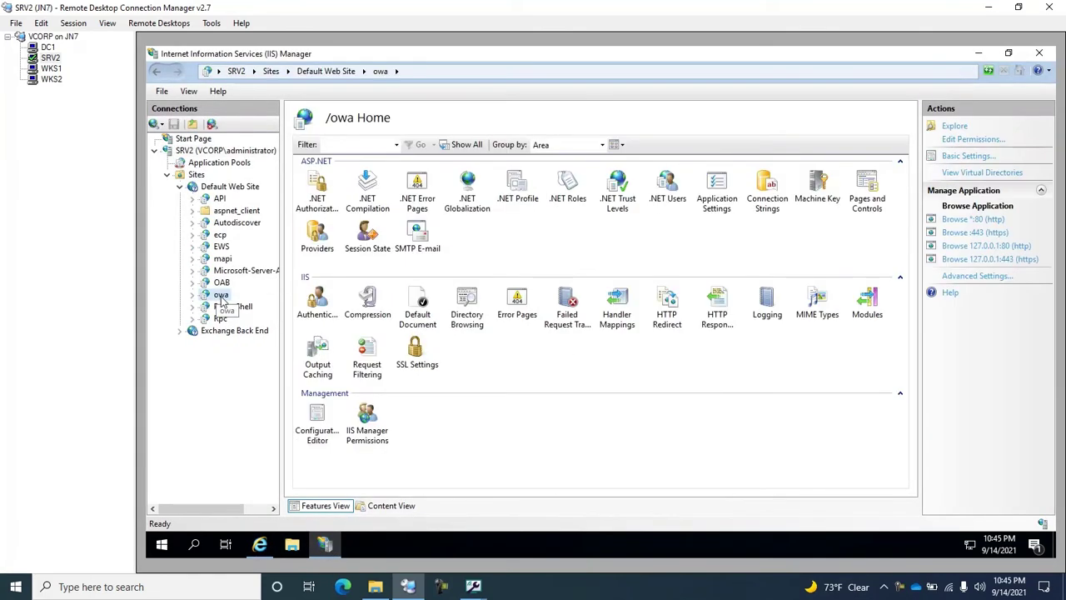
Look over the WKS1 and WKS2 sessions, including the Outlook sign-in page, then return to DC1.
click(50, 70)
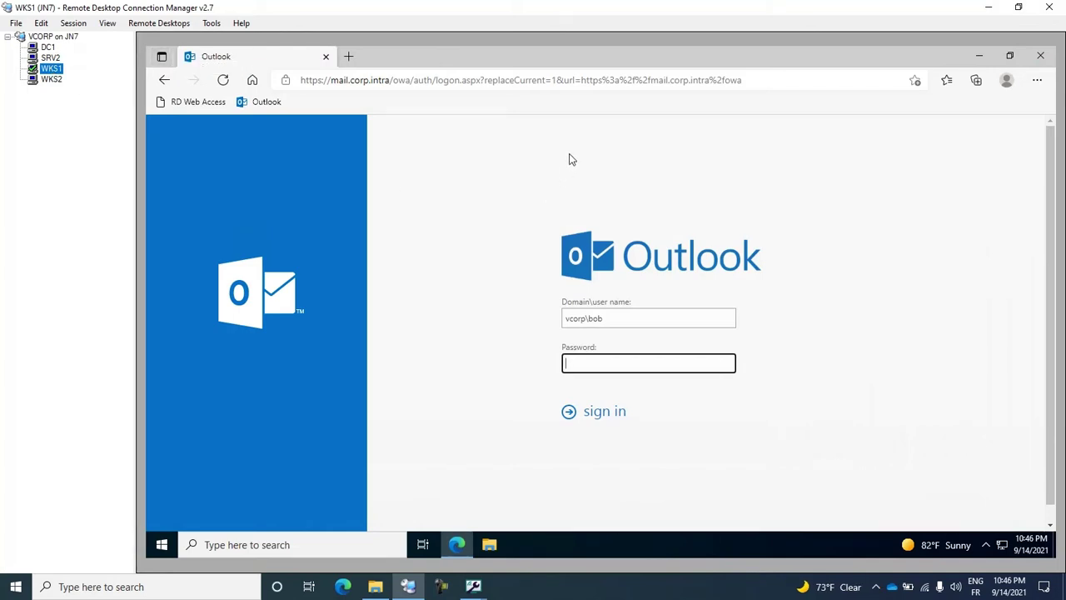
click(52, 80)
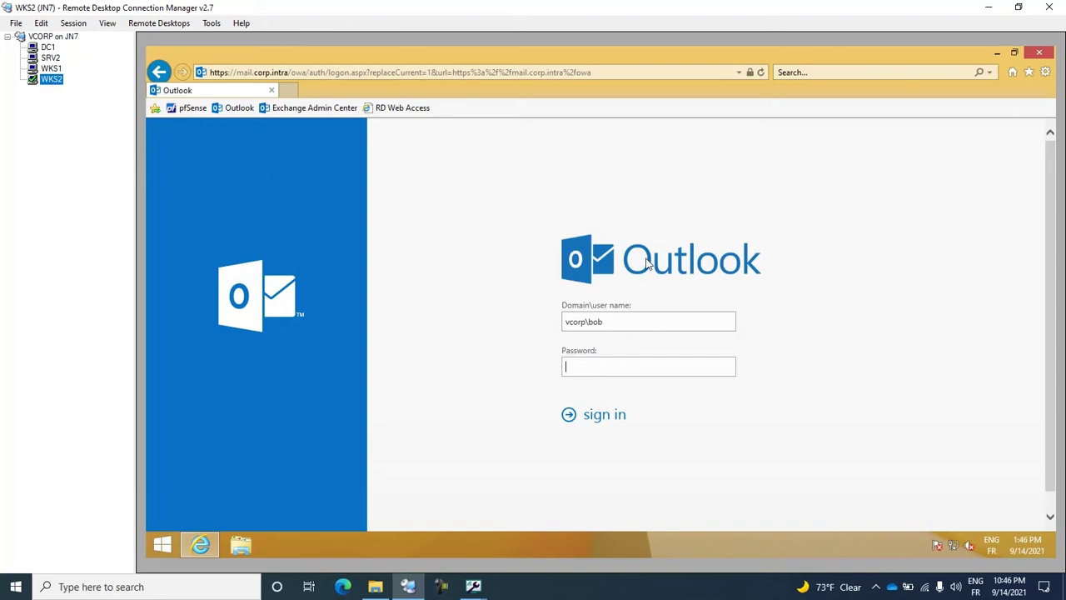
click(654, 364)
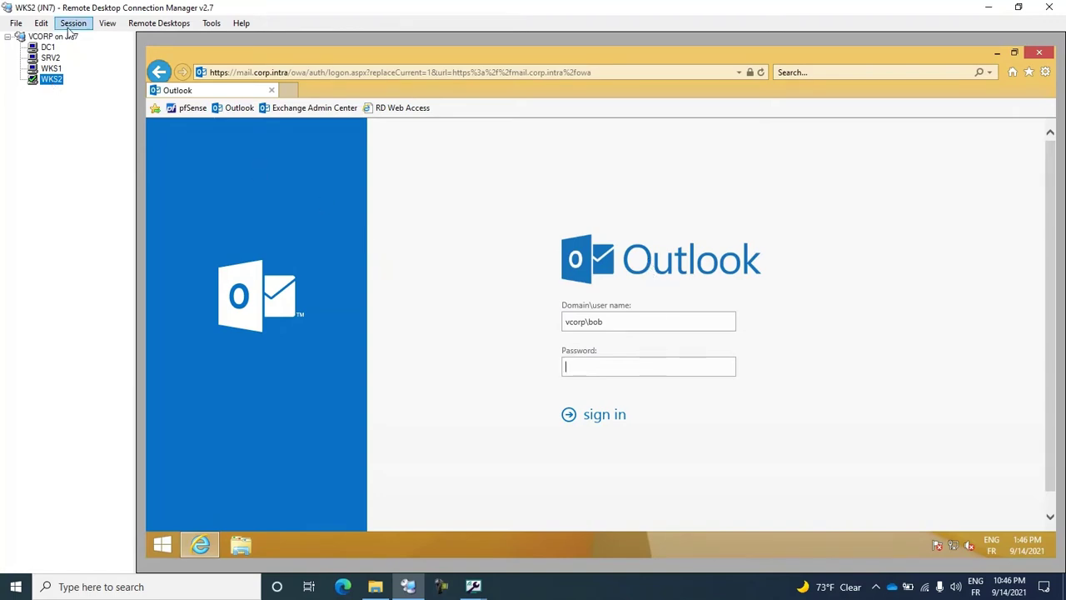
click(48, 49)
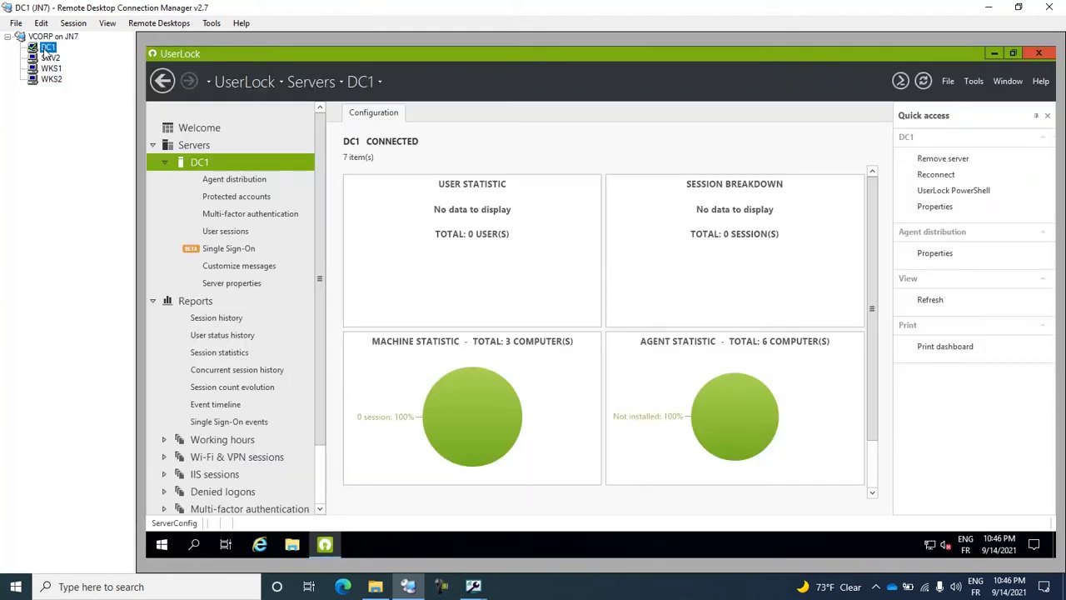
Install the IIS agent on SRV2 from DC1's Agent distribution list.
click(234, 180)
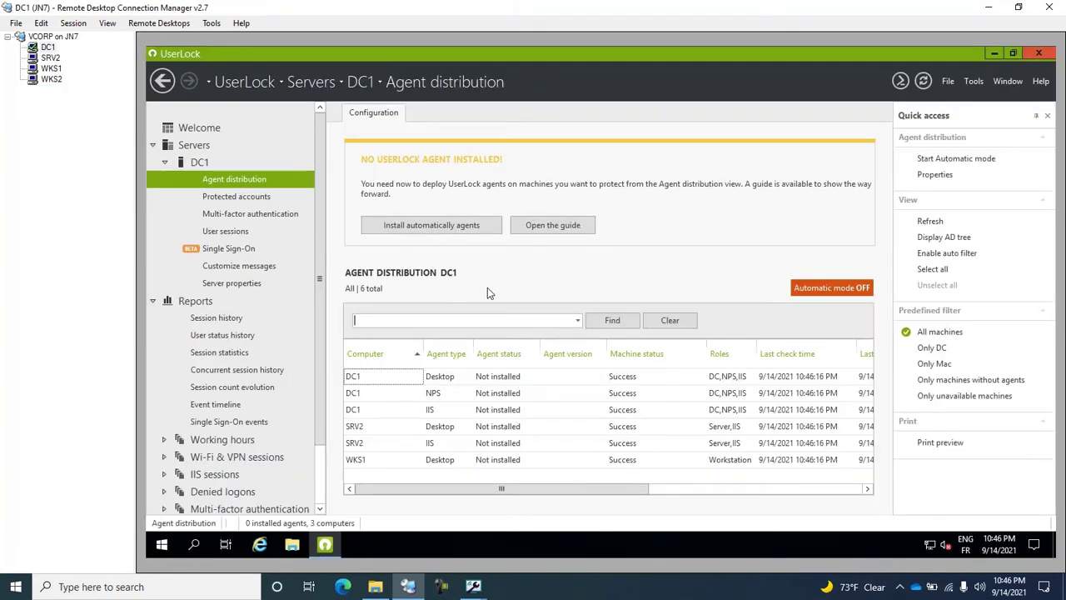
click(367, 445)
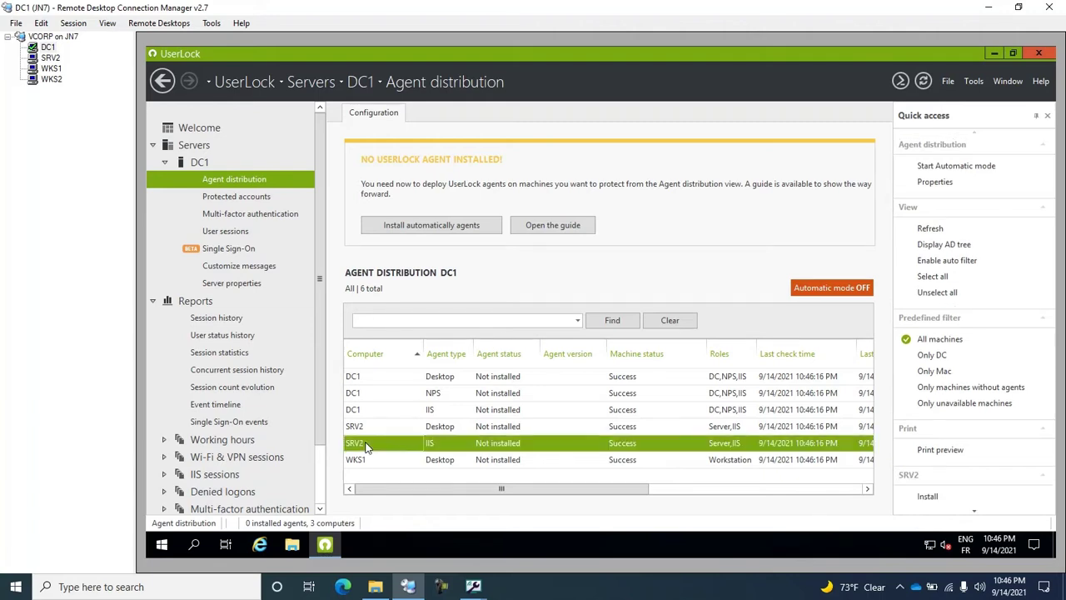
right_click(429, 450)
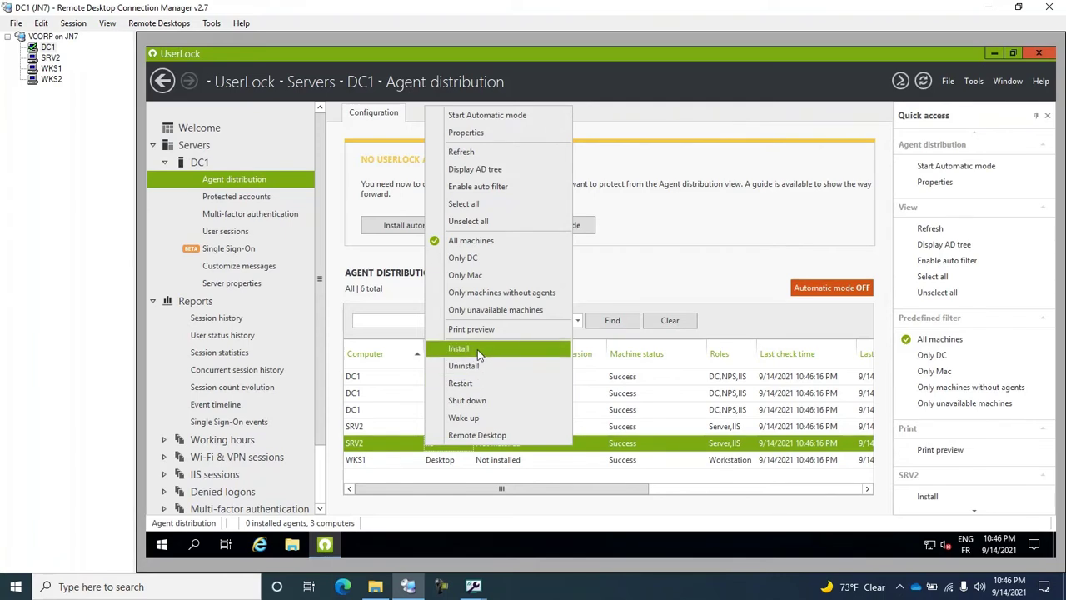
click(478, 349)
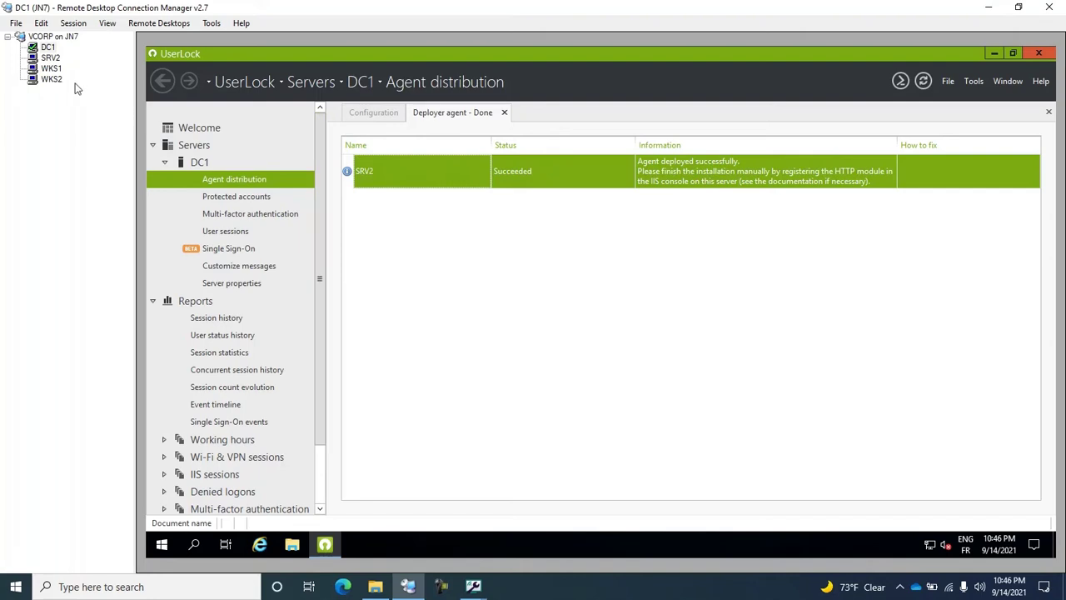
In the SRV2 session, open the server-level Modules list in IIS Manager.
click(50, 58)
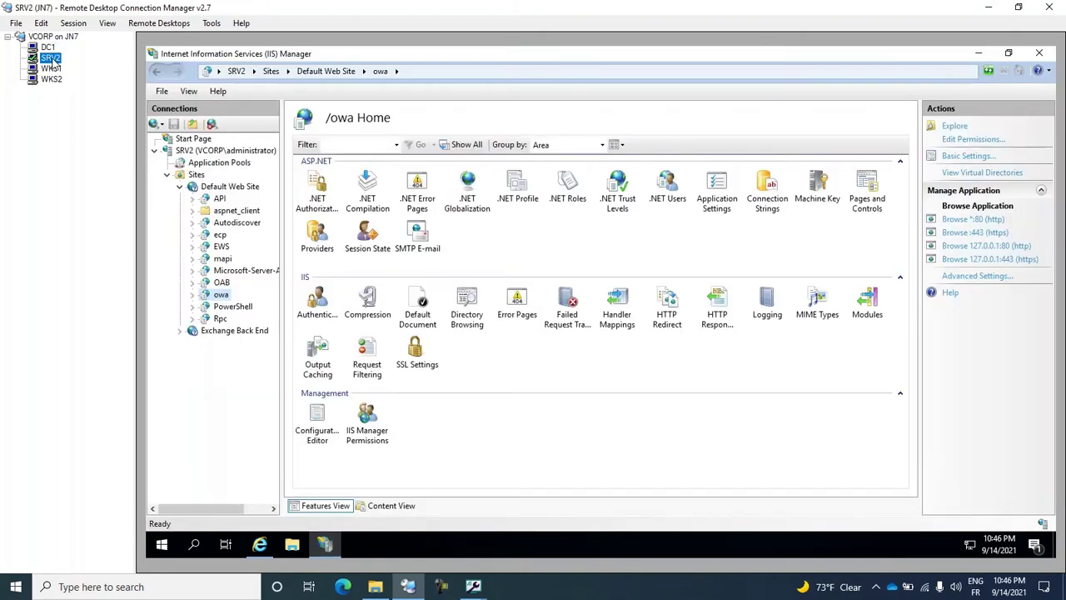
click(225, 150)
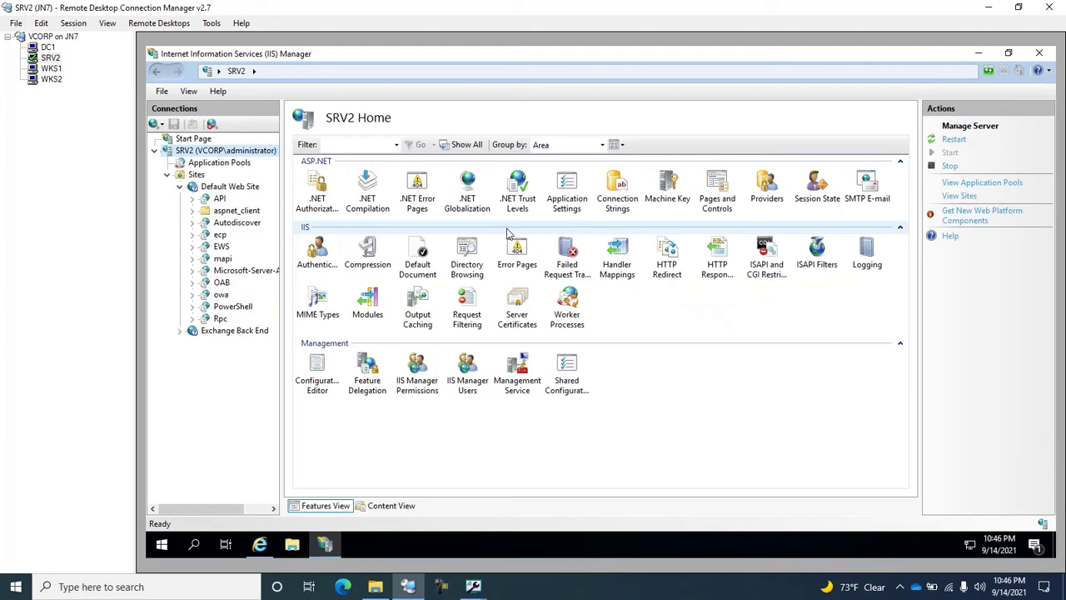
double_click(370, 305)
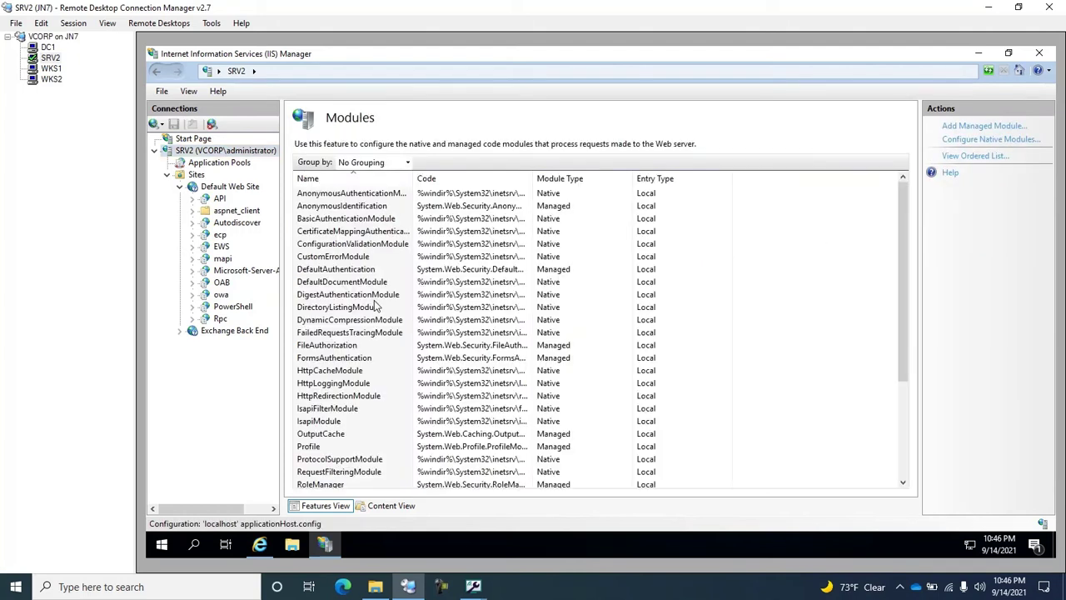
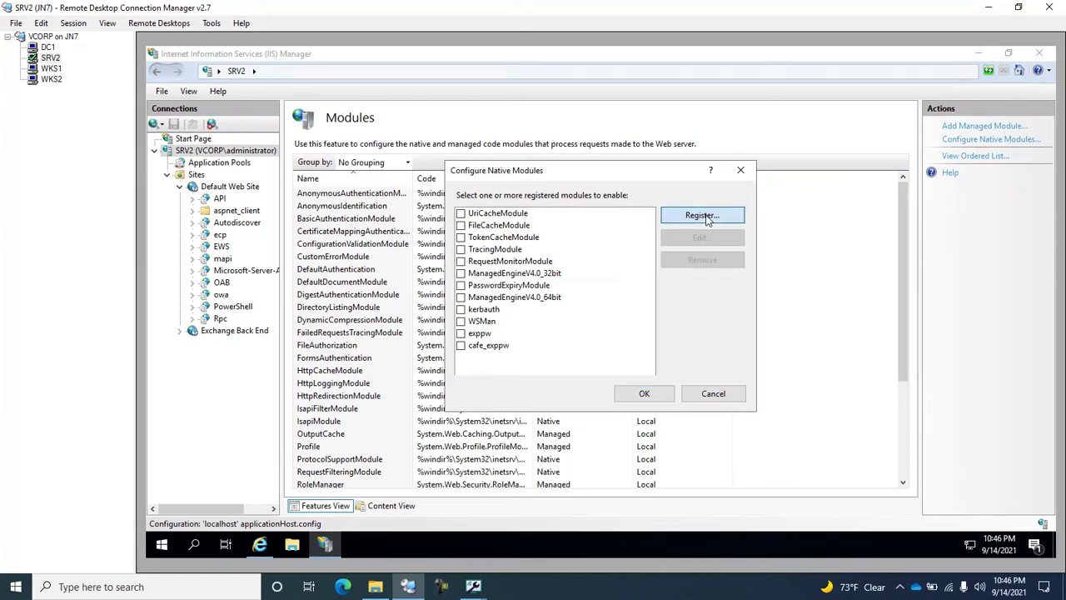
Register C:\Windows\System32\UlHttpModule.dll as native module 'UserLock agent', leaving it disabled server-wide.
click(706, 218)
click(728, 301)
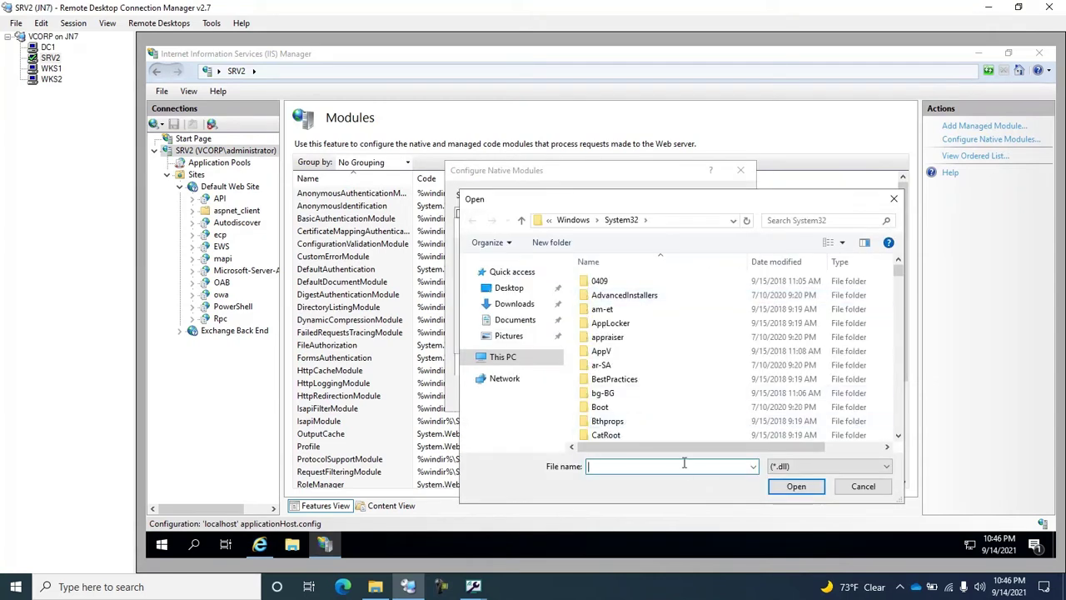
text(ul)
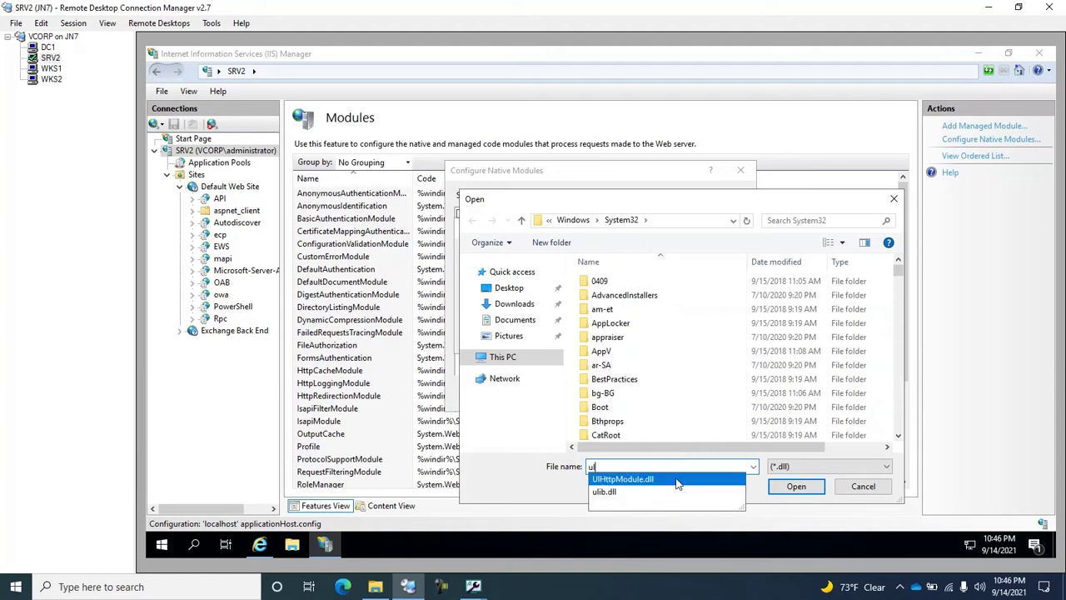
click(677, 481)
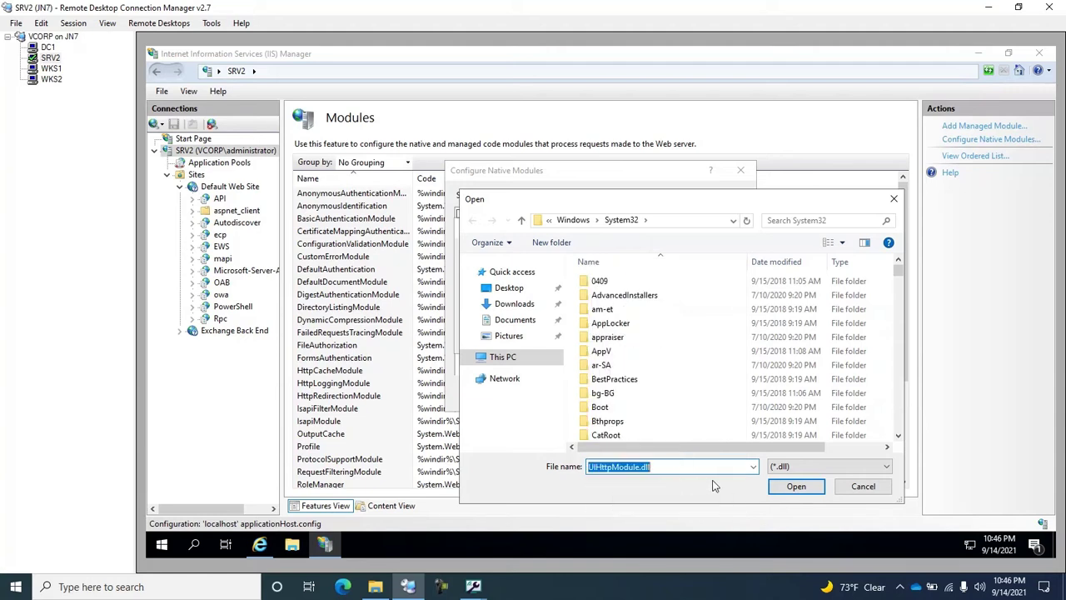
click(797, 489)
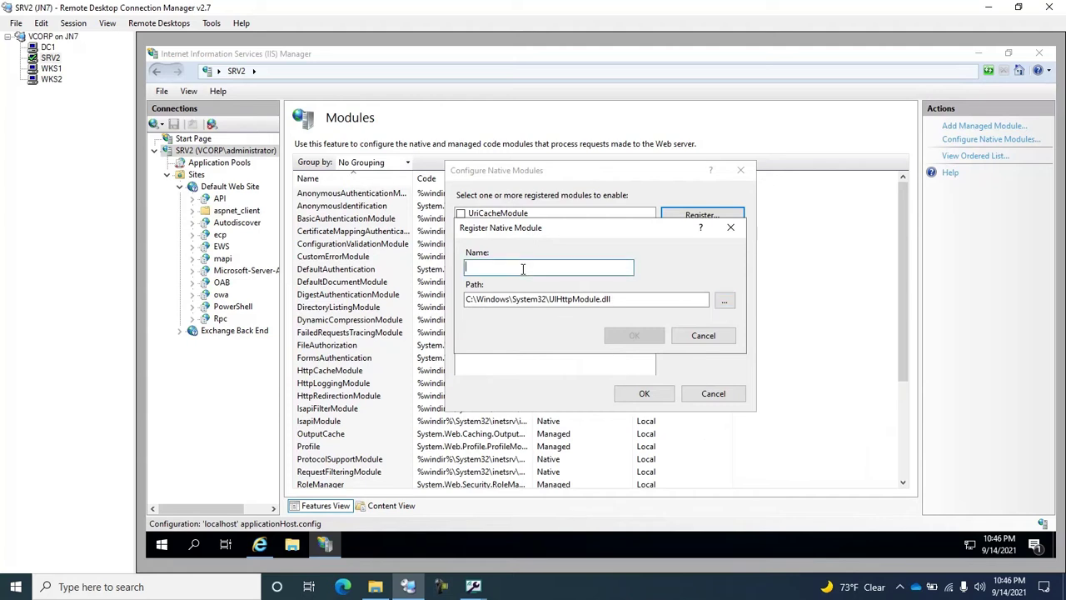
text(UserLock)
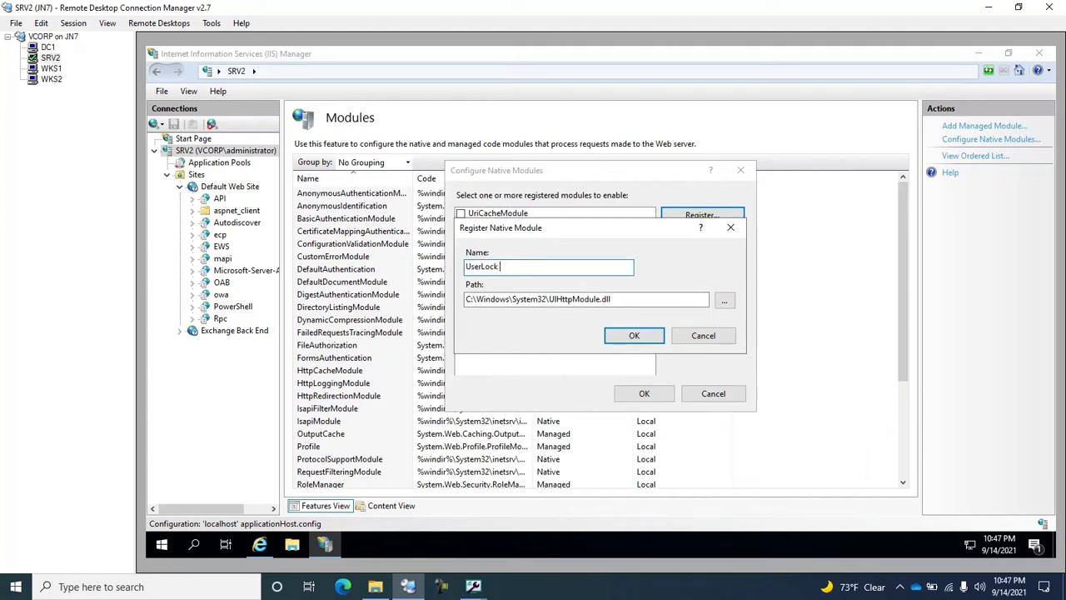
text( agent)
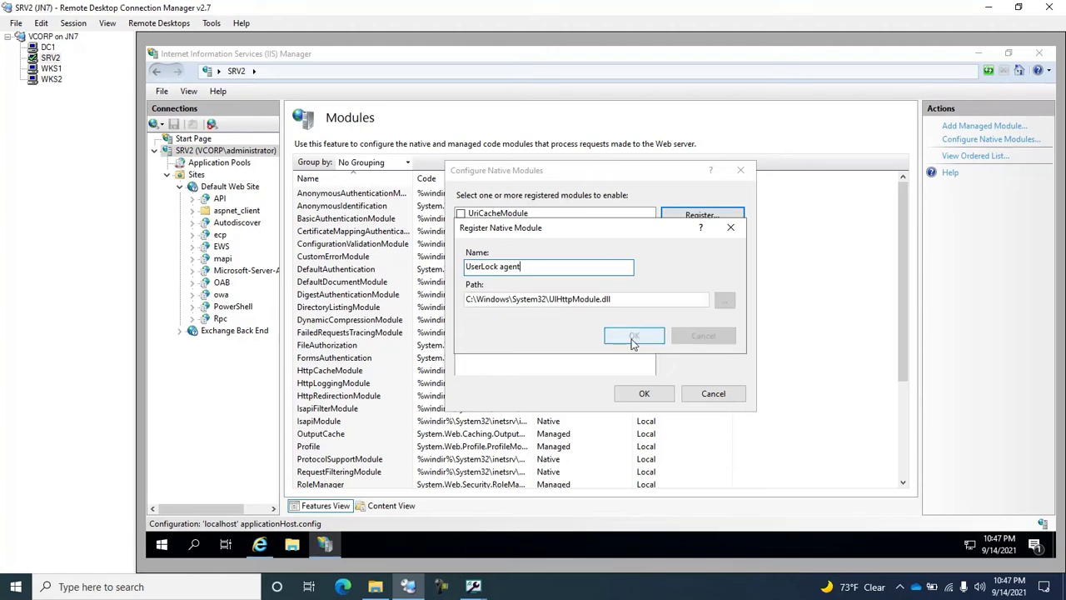
click(632, 336)
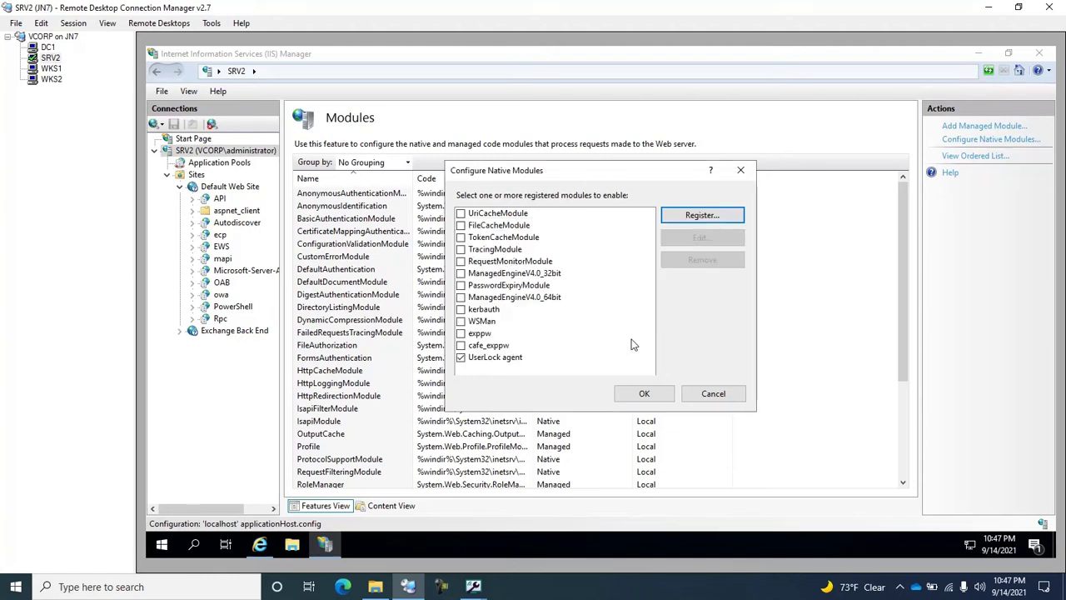
click(463, 359)
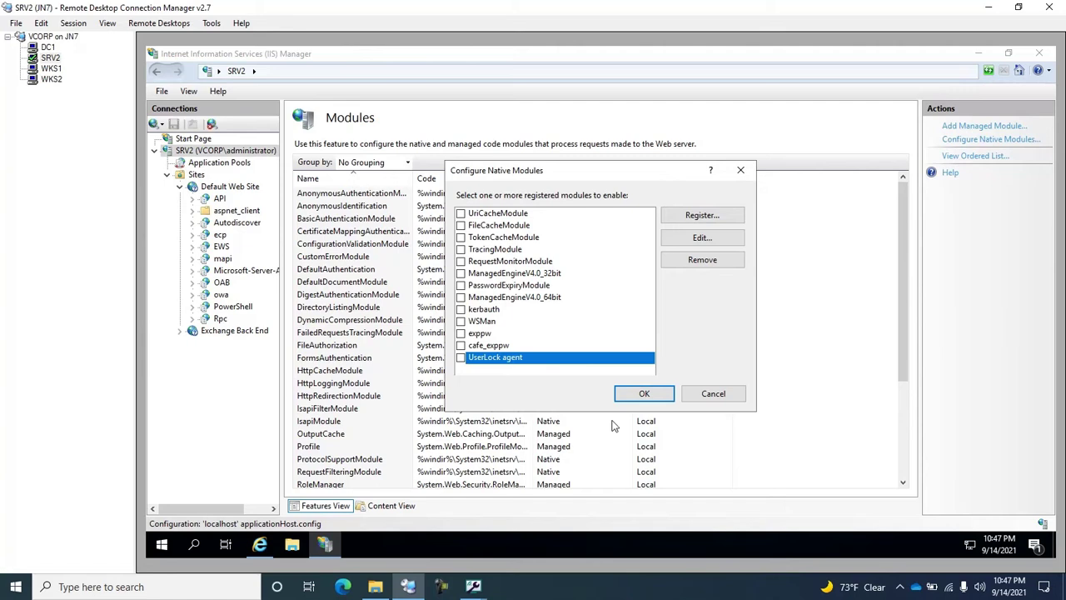
click(648, 397)
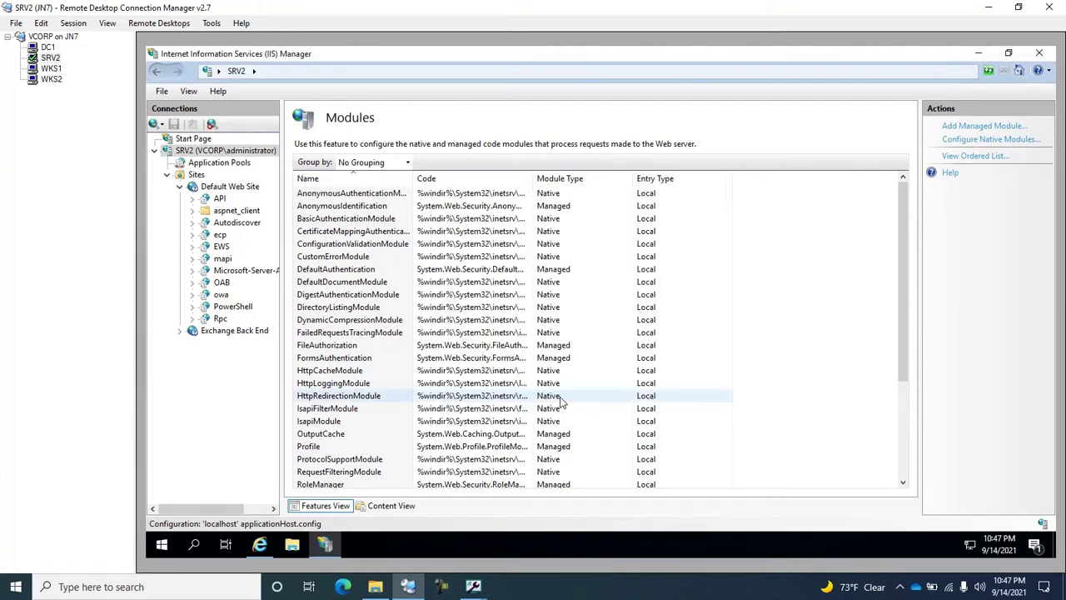
Enable the UserLock agent native module locally on the owa application's Modules list.
click(221, 295)
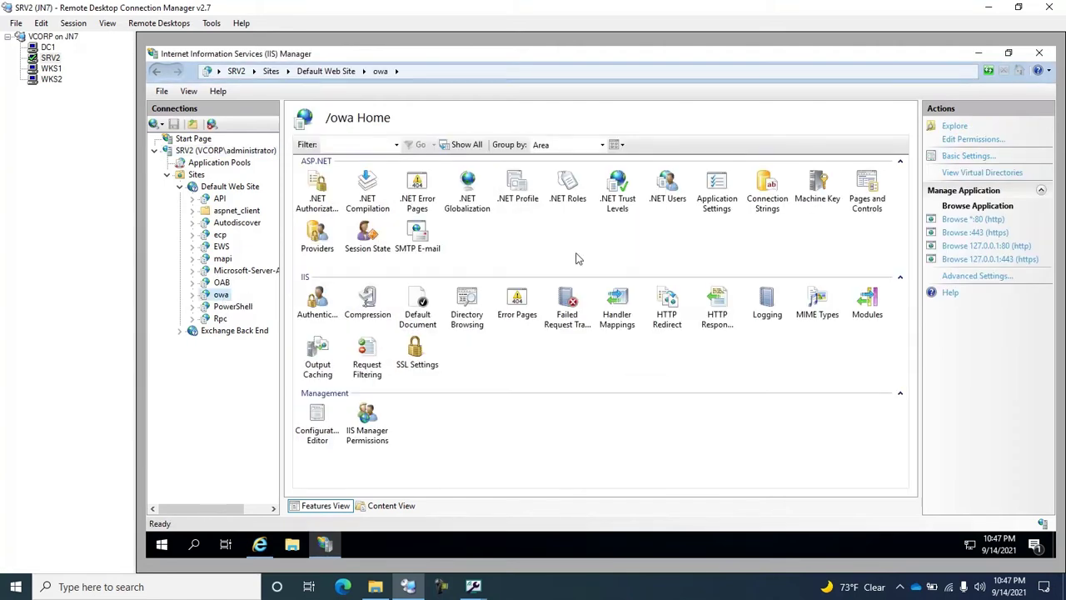
double_click(860, 307)
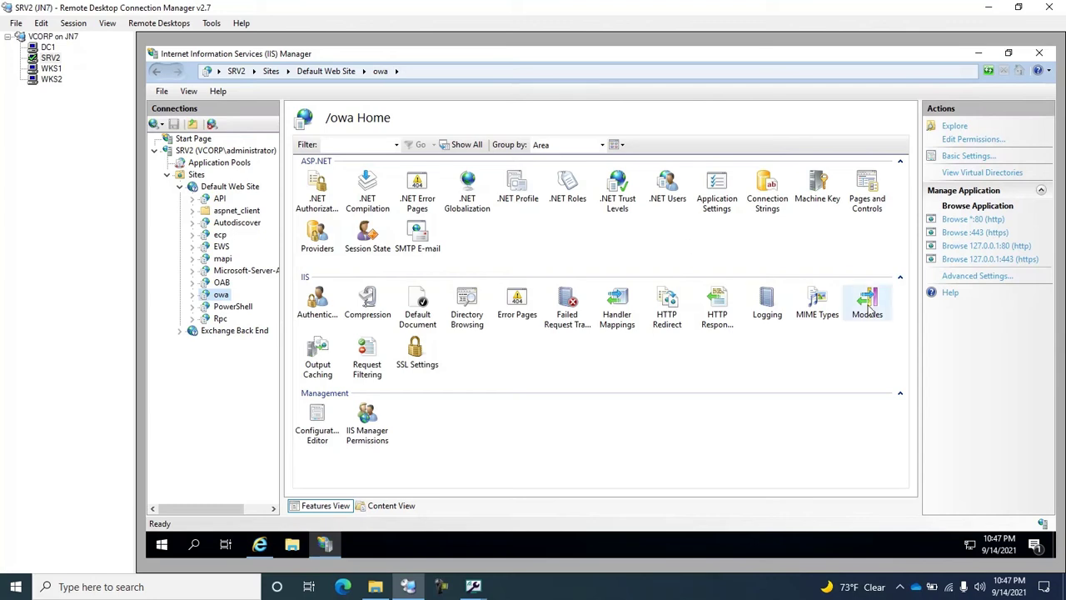
click(990, 139)
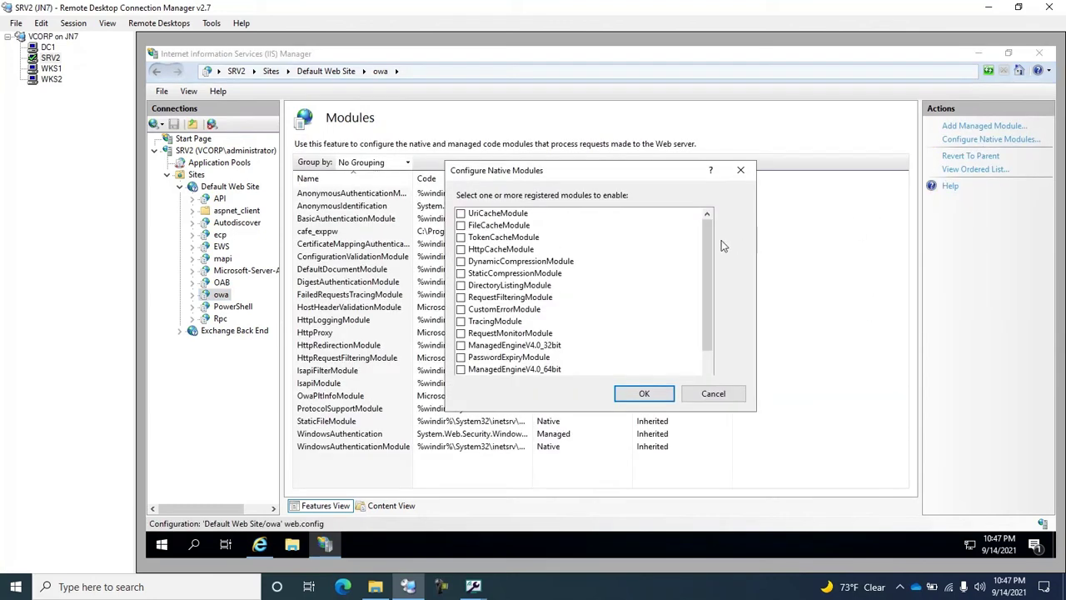
drag(711, 275, 713, 376)
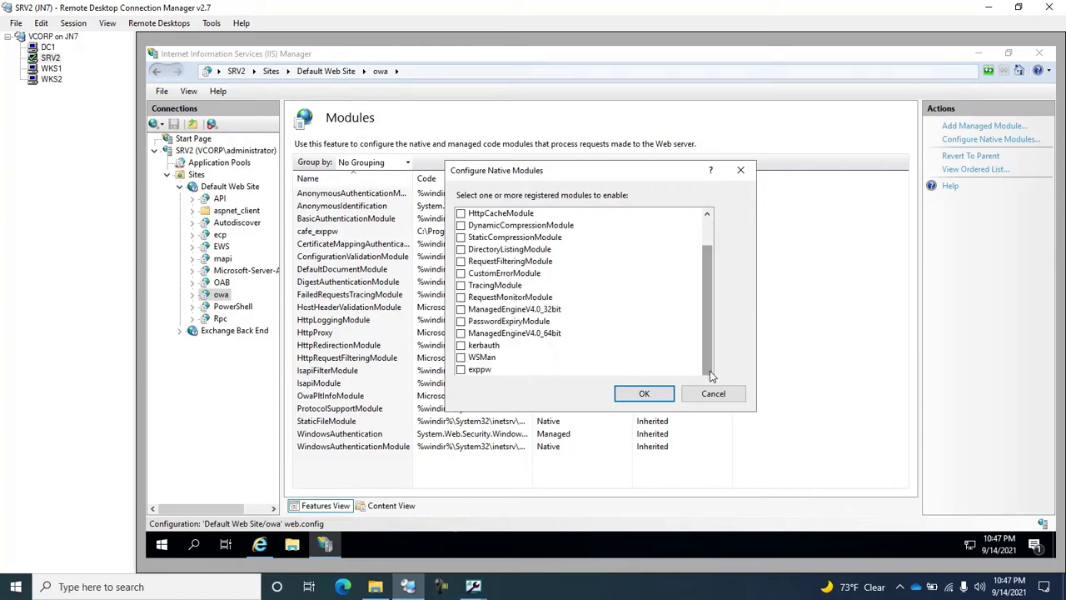
click(480, 374)
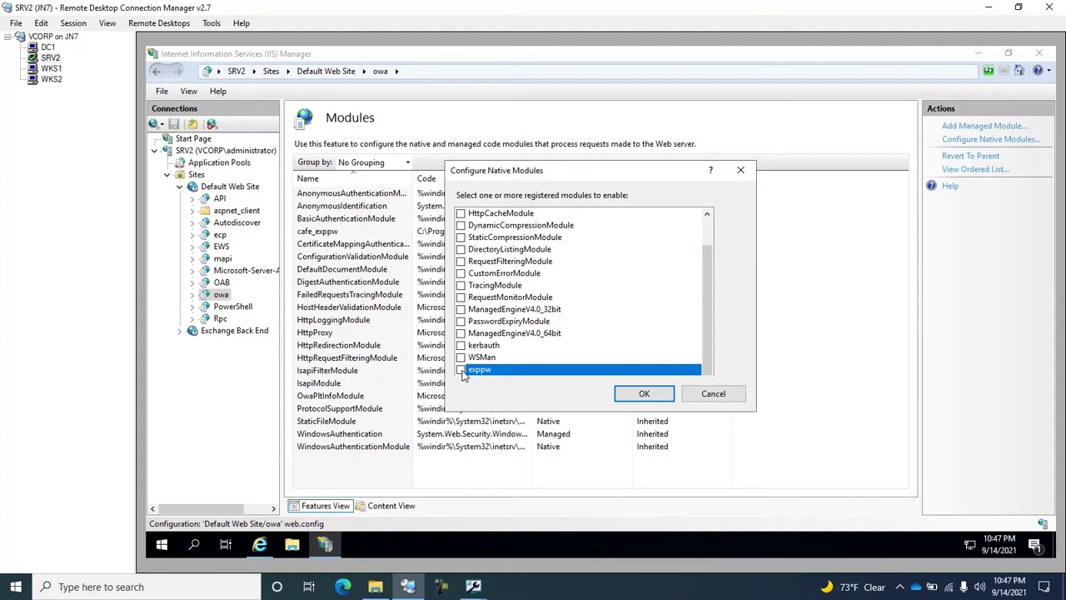
click(462, 371)
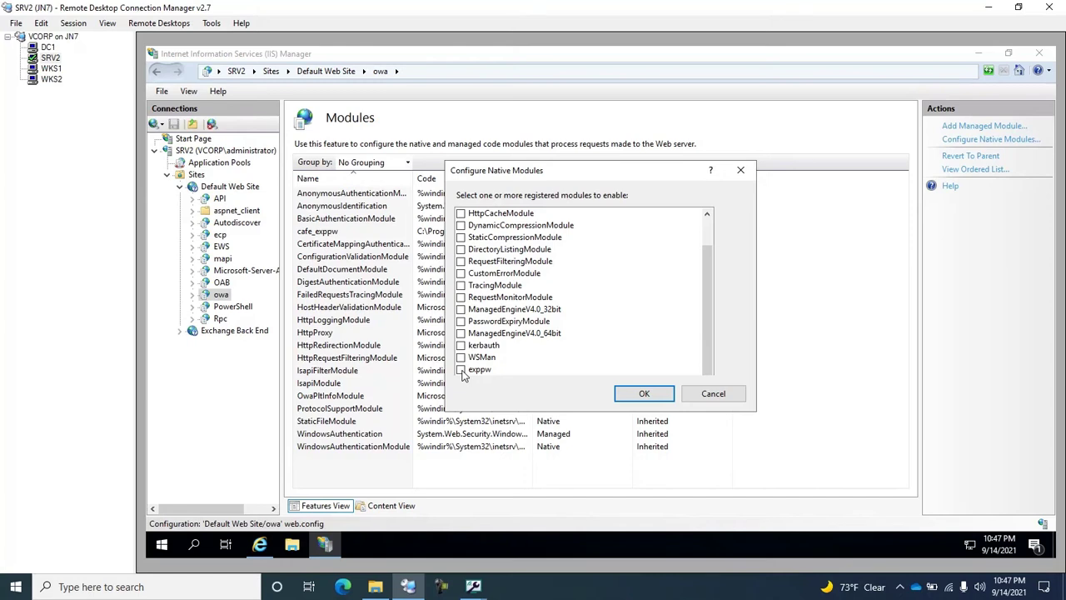
click(644, 393)
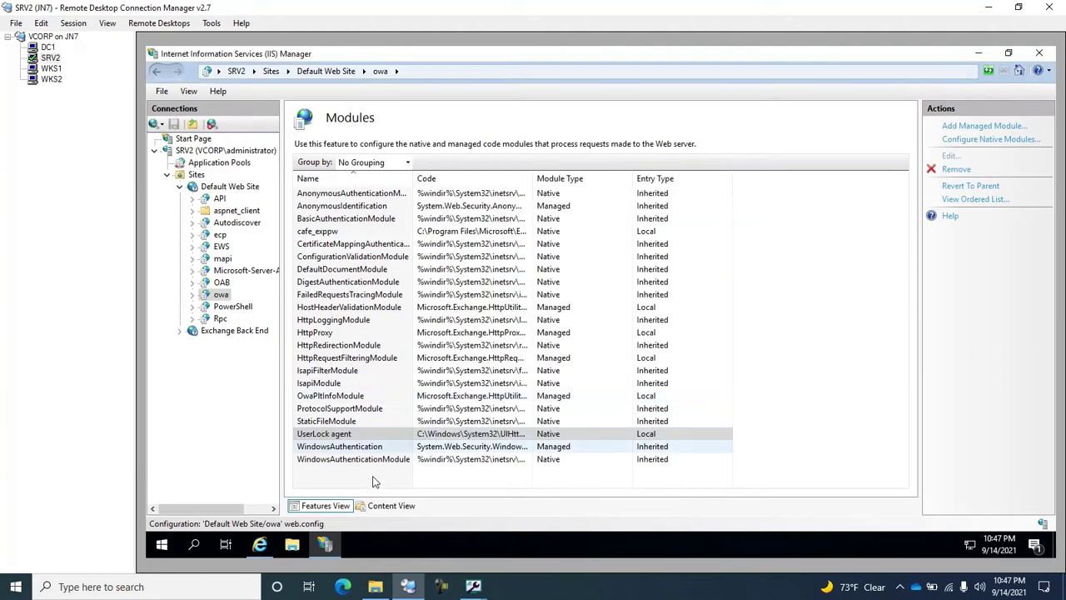
click(348, 438)
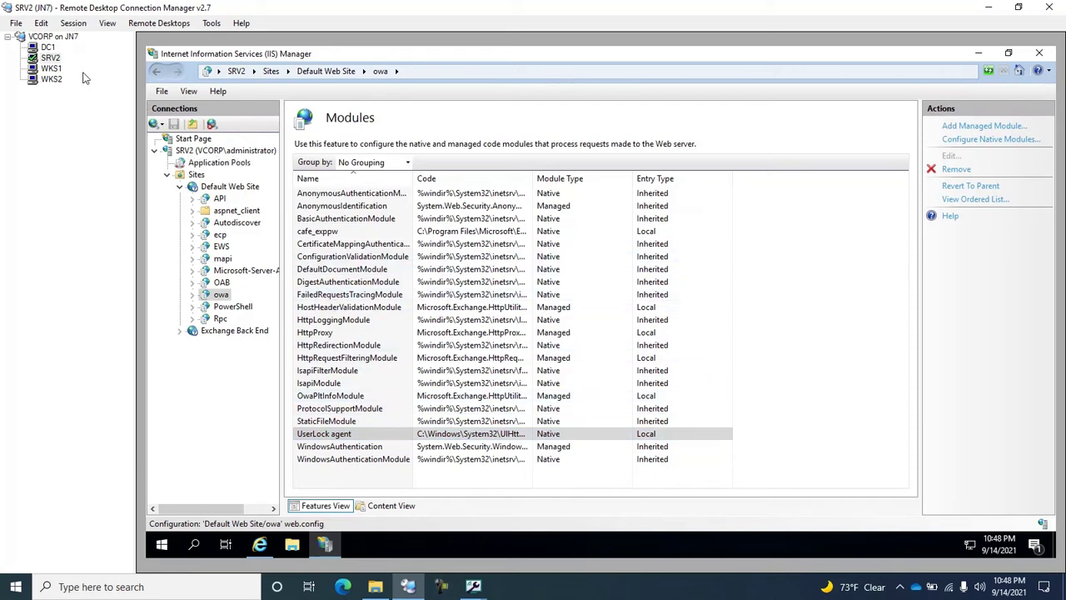
On WKS1, sign in to Outlook on the web with the standard user's password.
click(50, 69)
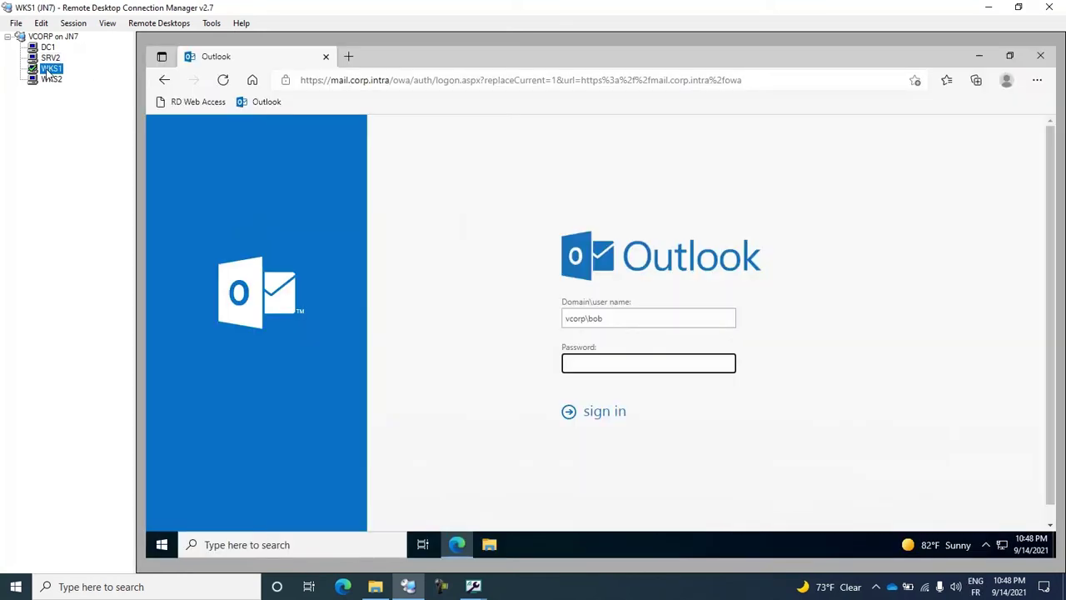
click(655, 363)
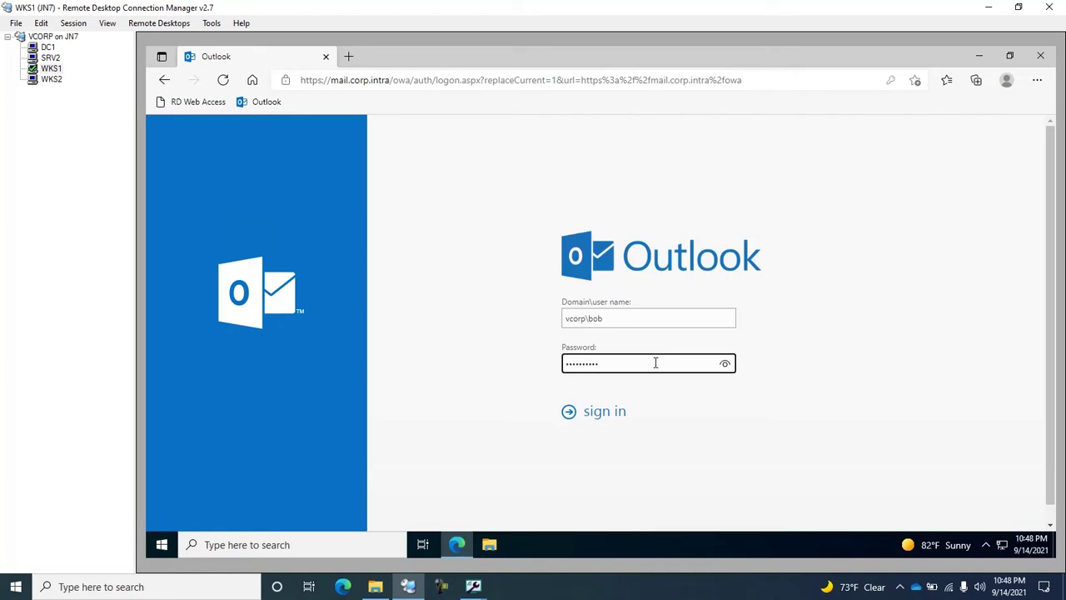
key(Return)
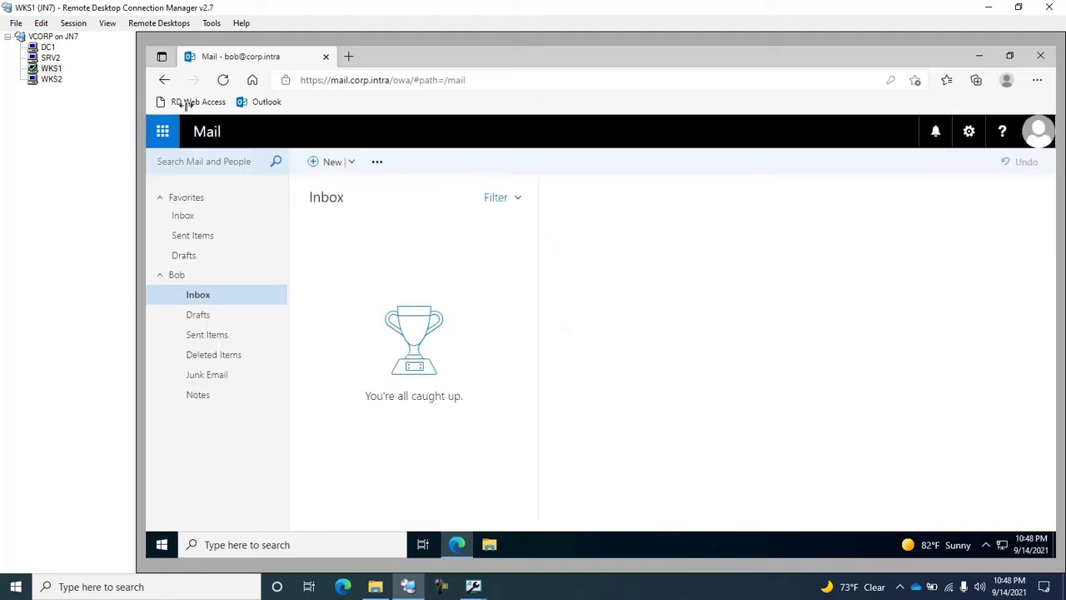
On DC1, dismiss the agent deployment results and view UserLock's user sessions.
click(48, 48)
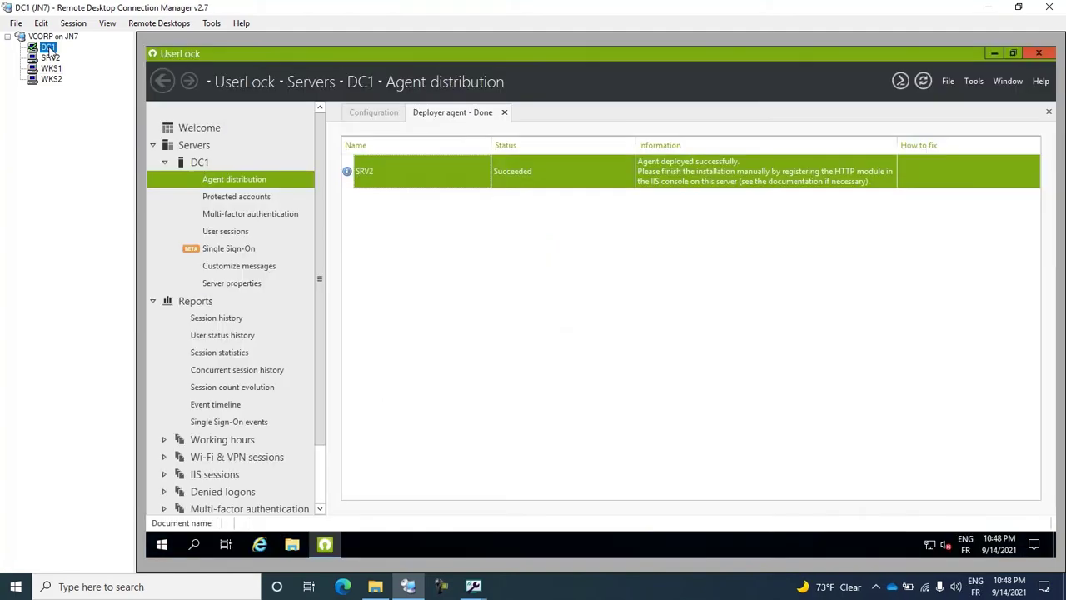
click(504, 113)
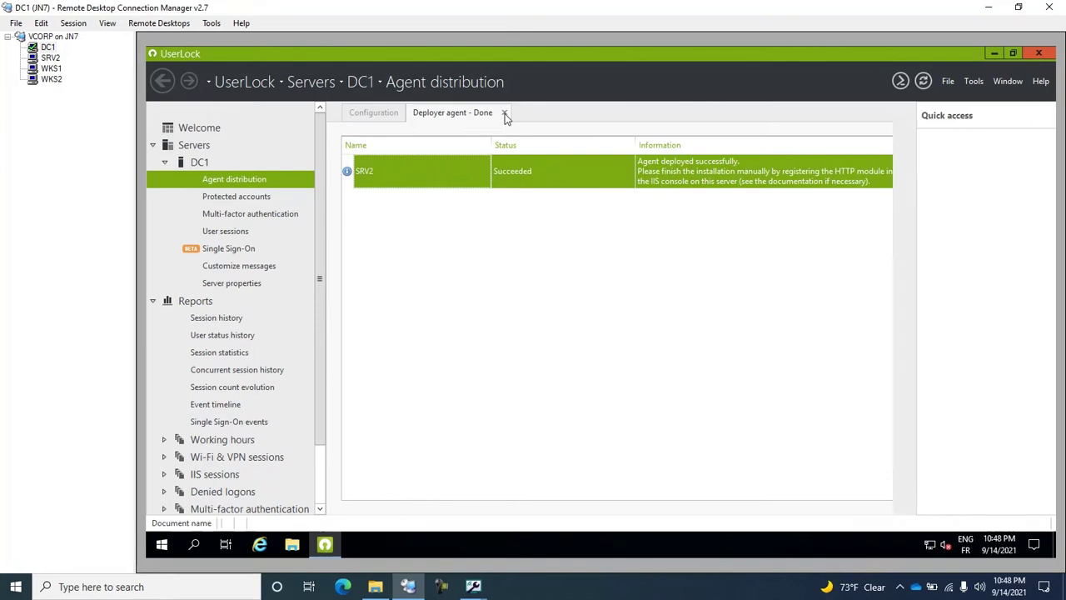
click(223, 233)
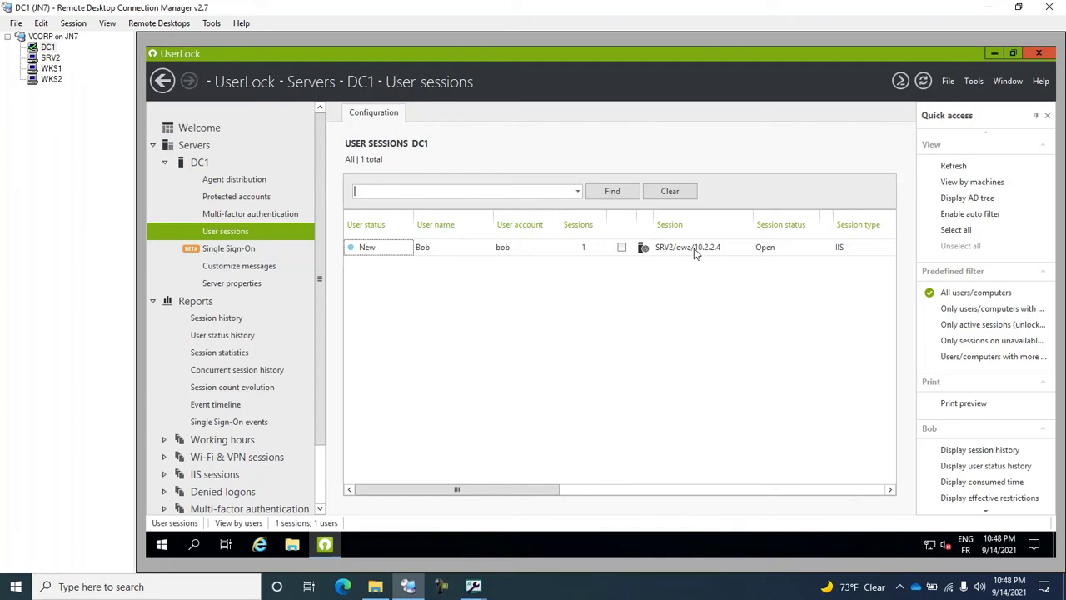
Sign the test user out of Outlook on the web on WKS1, then return to DC1.
click(52, 70)
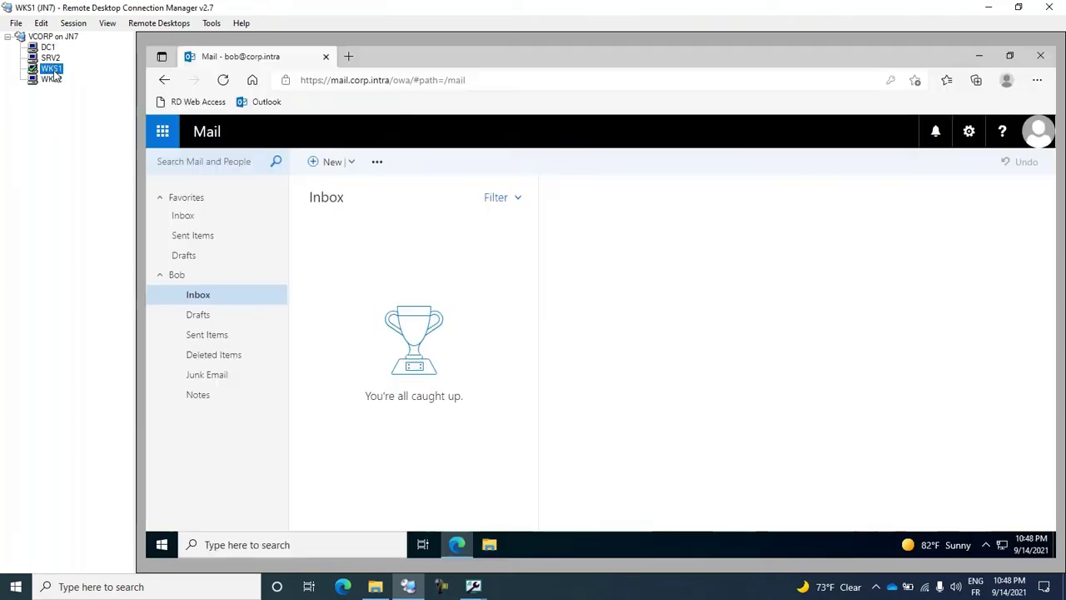
click(1046, 137)
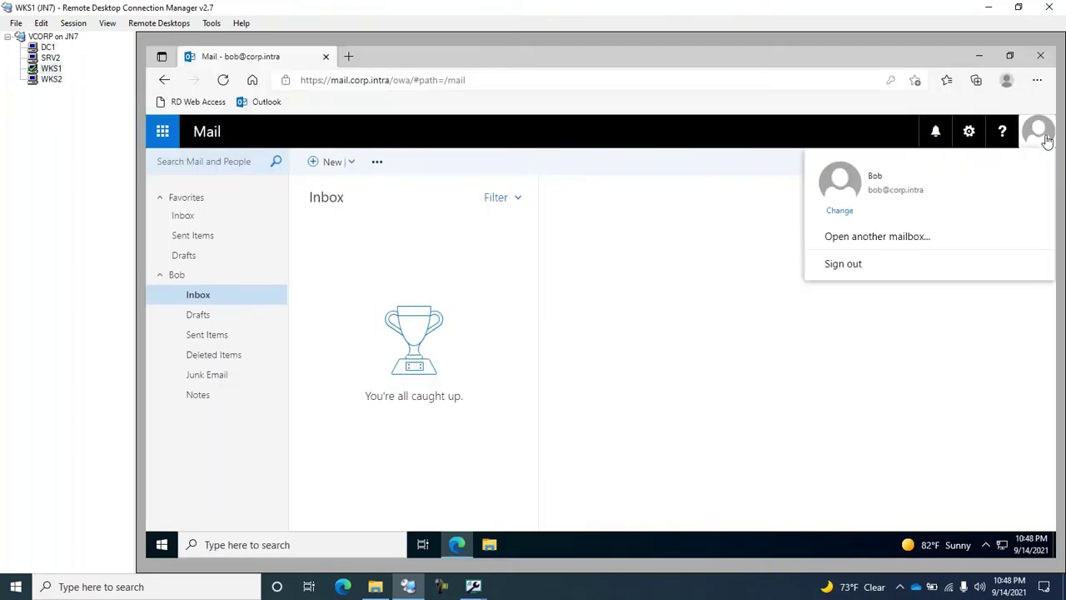
click(870, 266)
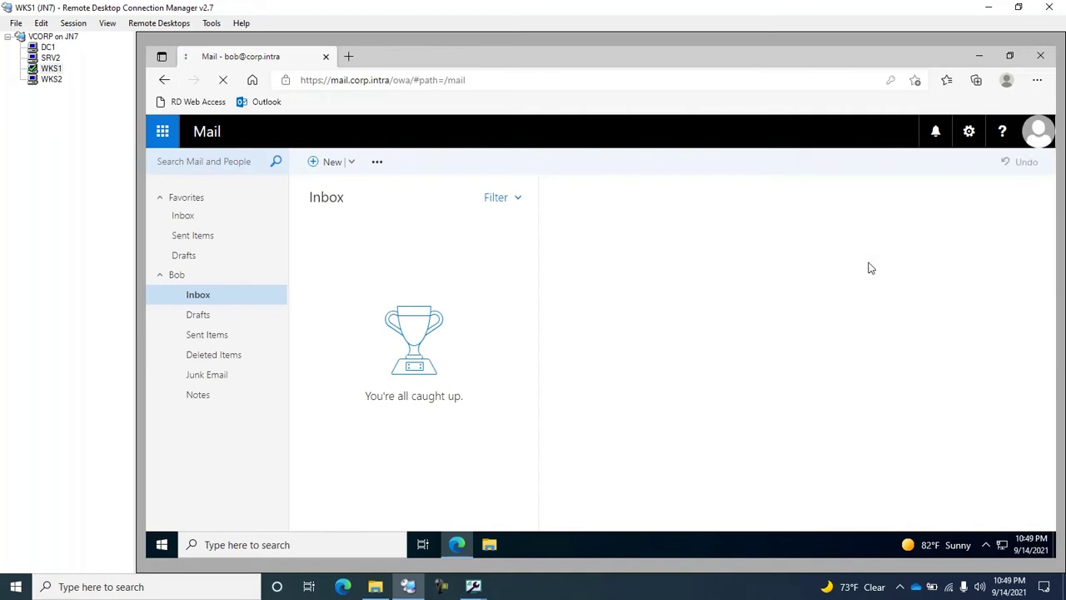
click(47, 47)
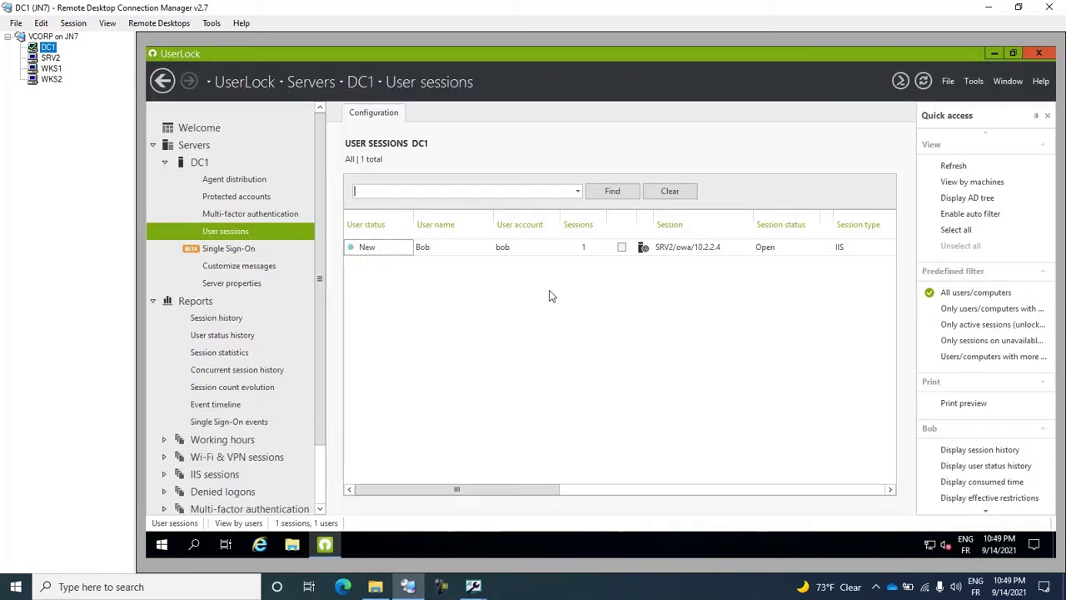
Refresh UserLock's user sessions so the test user shows 0 sessions, then view SRV2's IIS Manager.
right_click(521, 304)
click(557, 312)
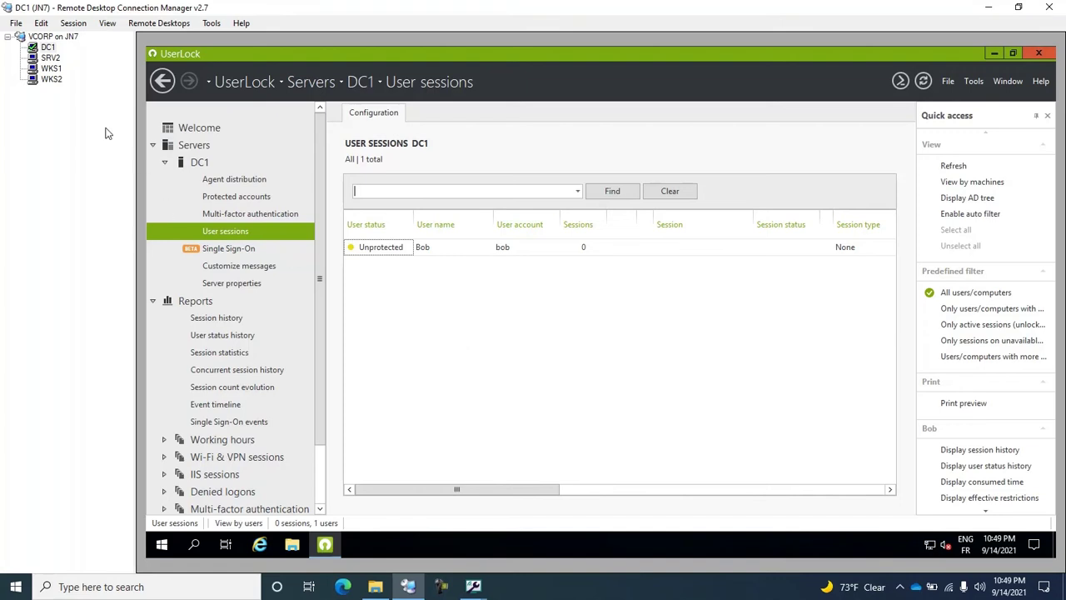
click(51, 60)
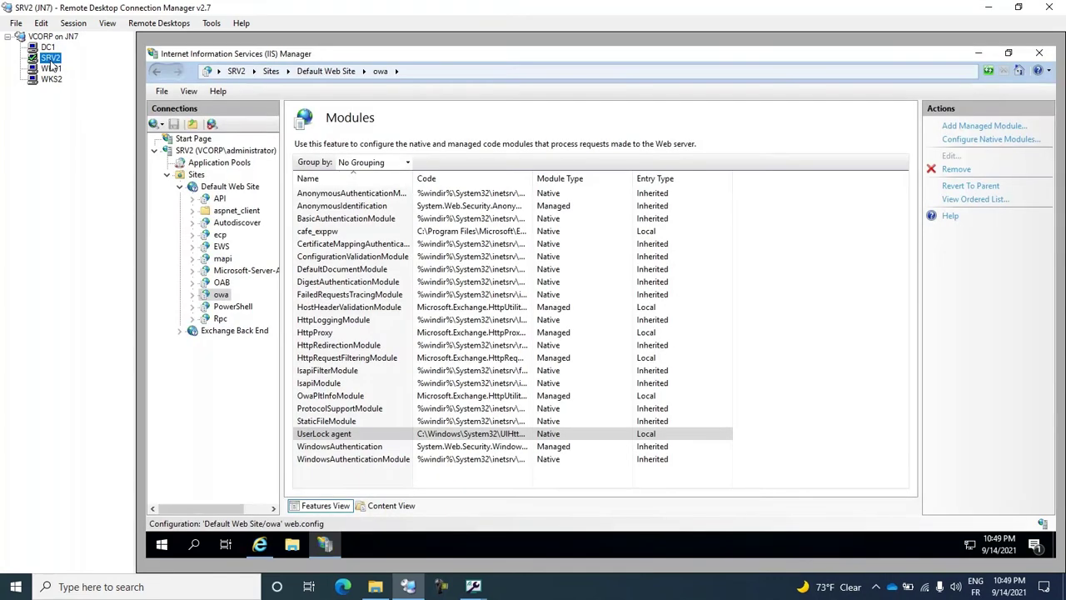
Review the ecp application's home page in IIS Manager, then return to DC1's UserLock.
click(220, 237)
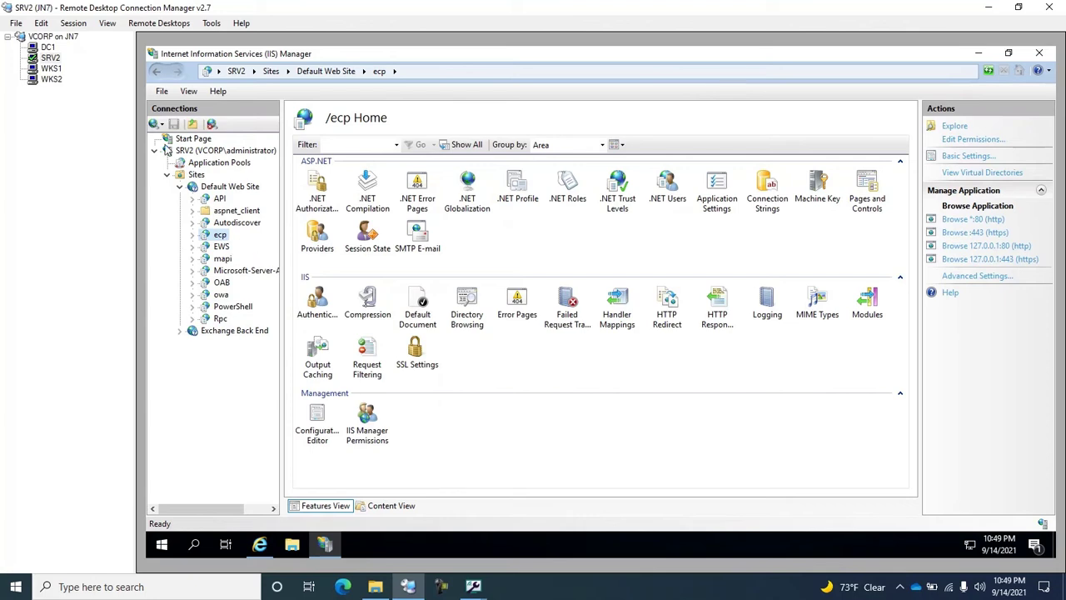
click(47, 47)
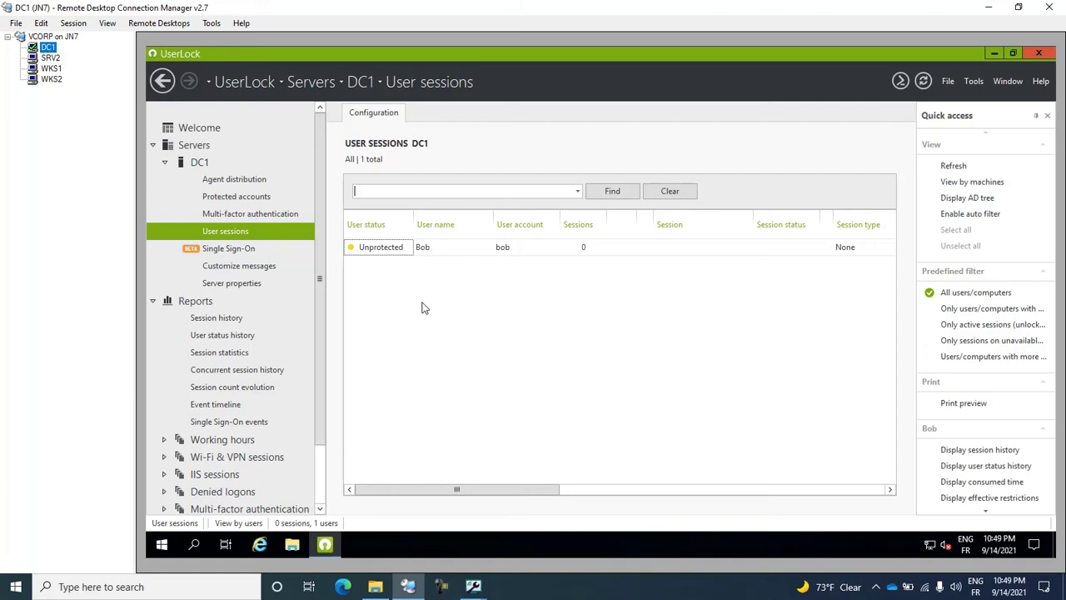
Add the 'Domain admins' group as a new protected account, with no copied settings or temporary period.
click(242, 196)
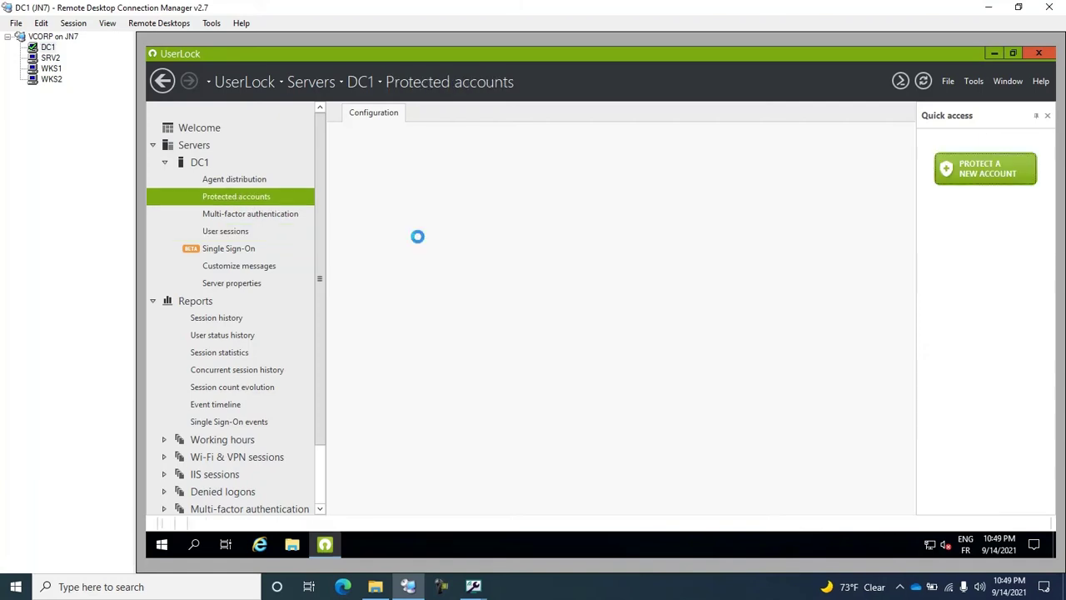
click(658, 343)
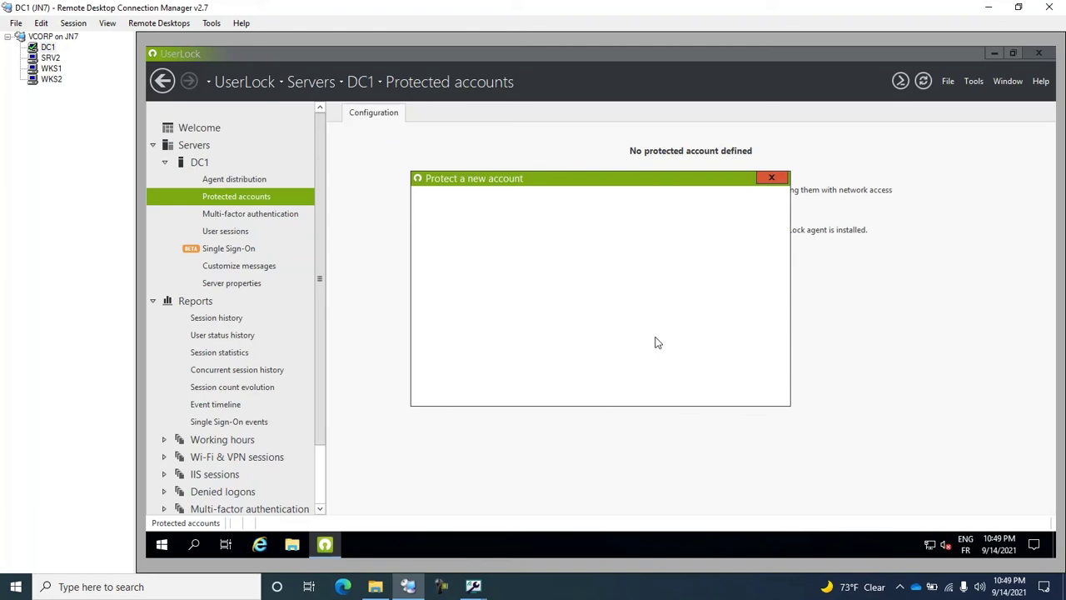
click(445, 269)
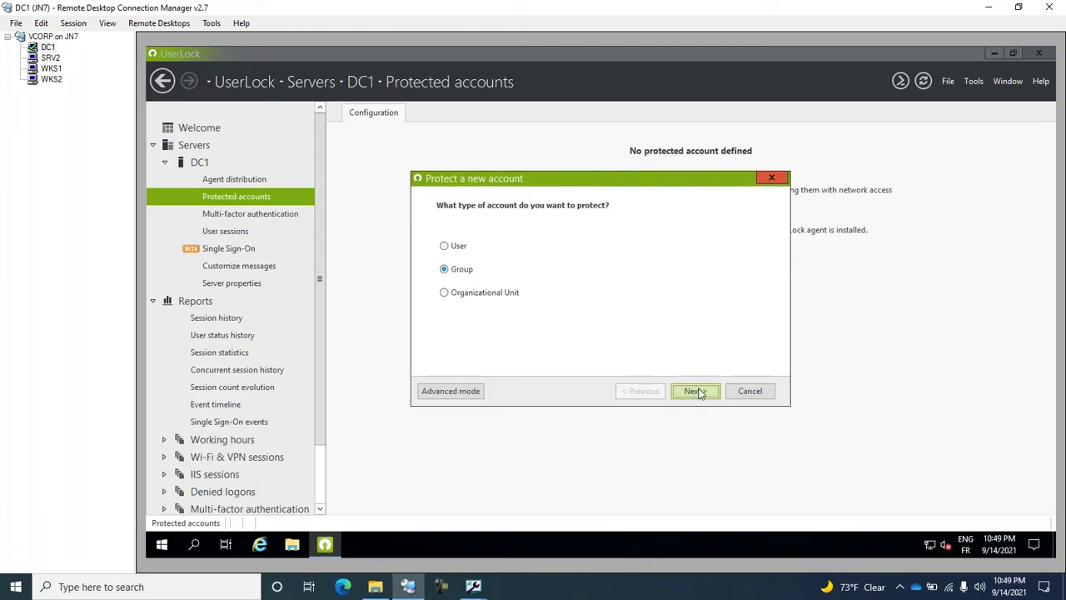
click(695, 392)
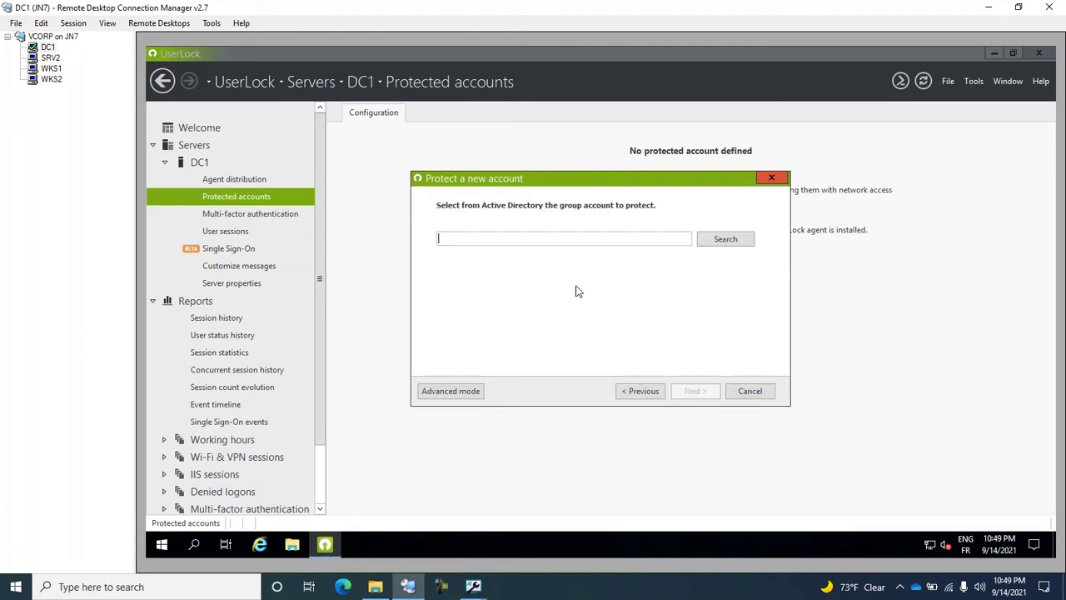
click(561, 241)
text(Domain admins)
click(695, 391)
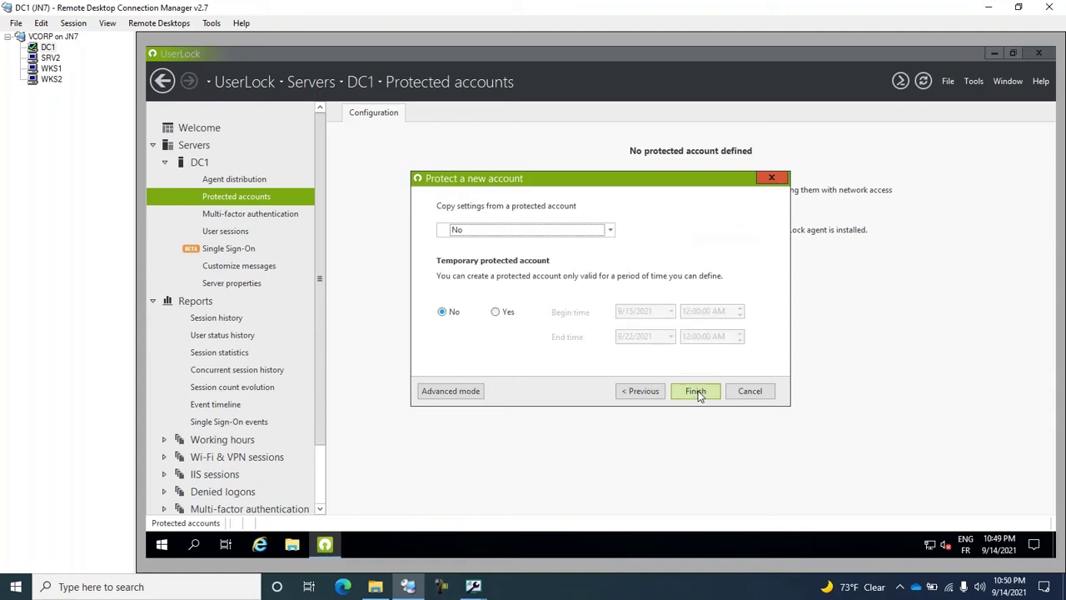
click(697, 391)
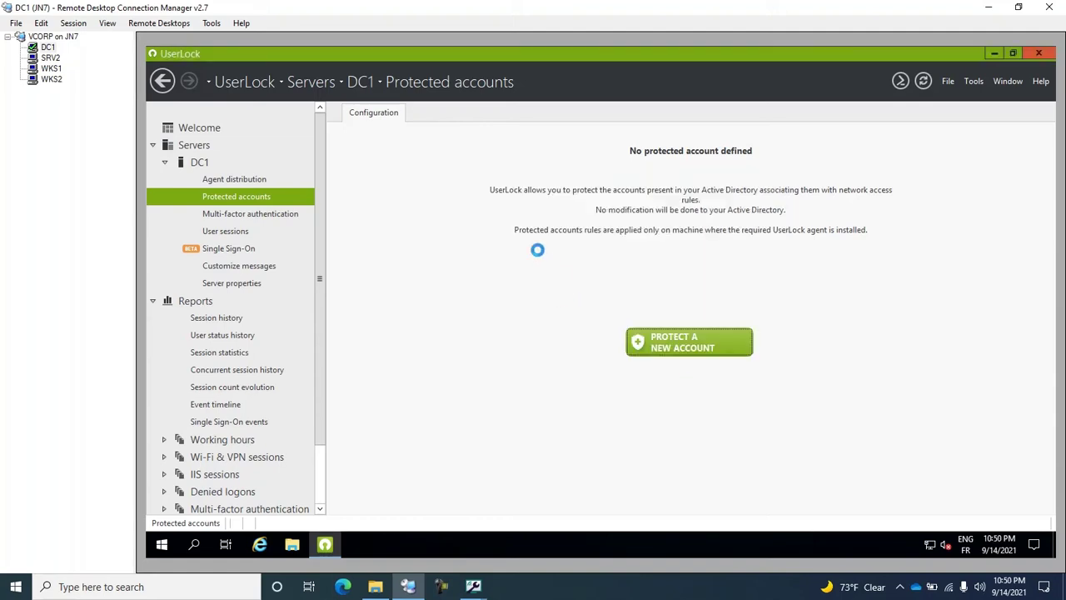
Enable geolocation for Domain Admins, disallowing undetermined-location and proxy-server connections, and apply.
double_click(410, 247)
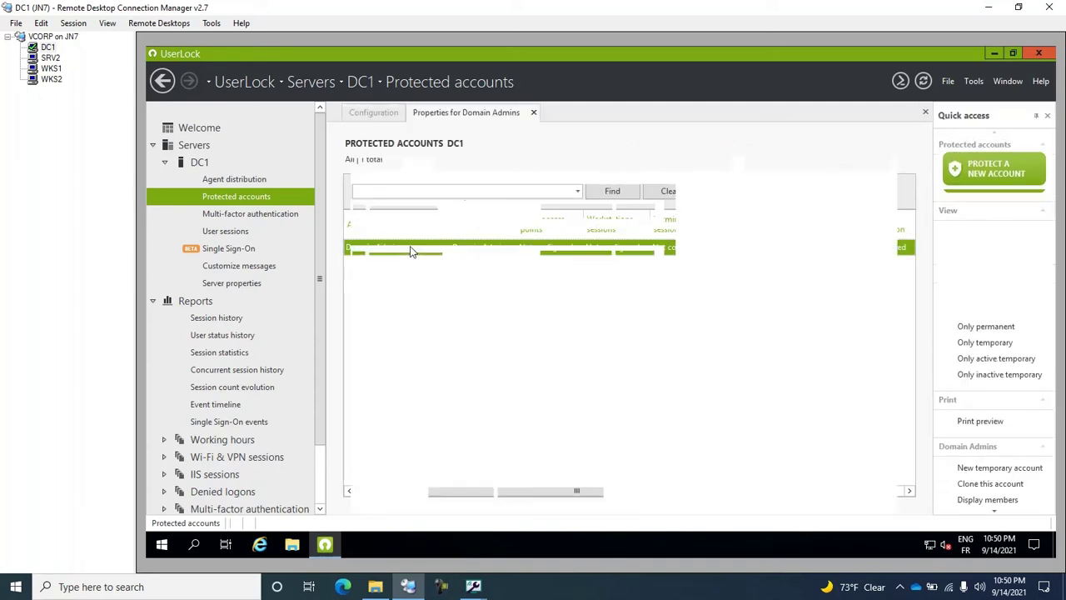
scroll(410, 251, down, 15)
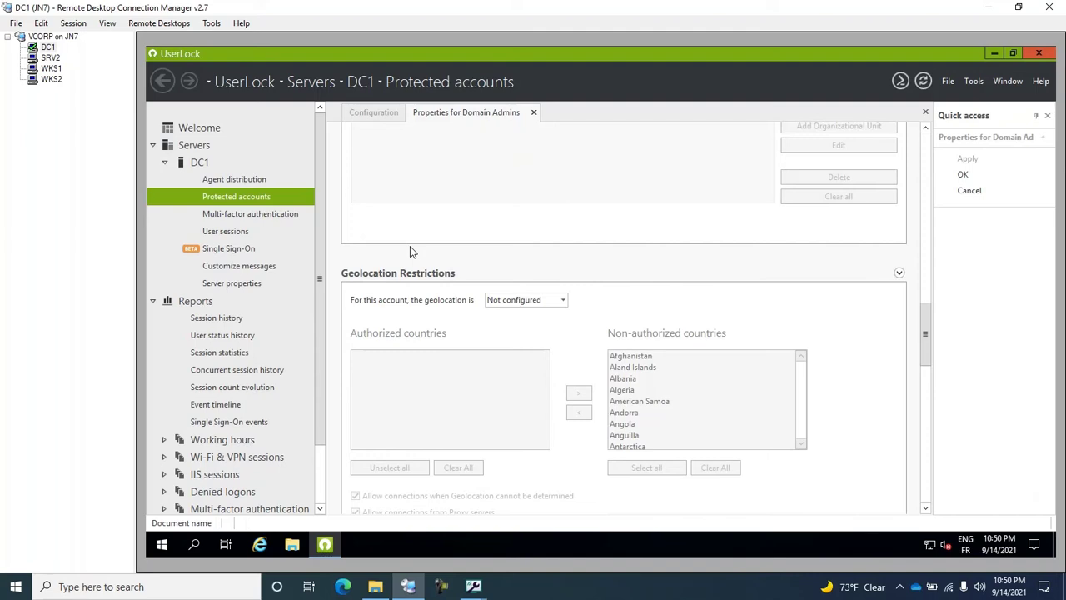
scroll(410, 248, down, 2)
click(517, 222)
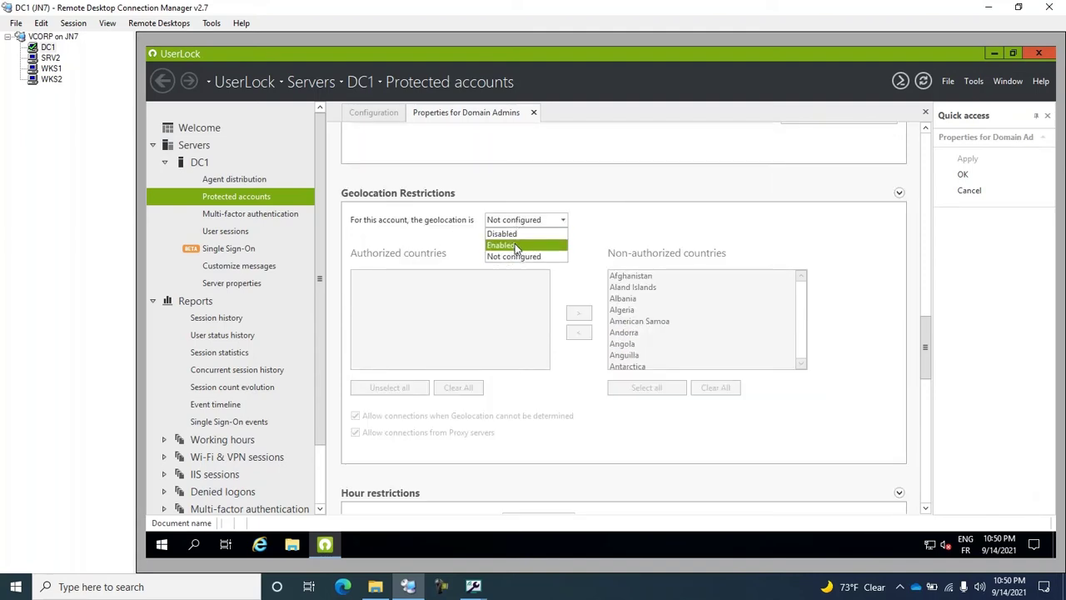
click(515, 244)
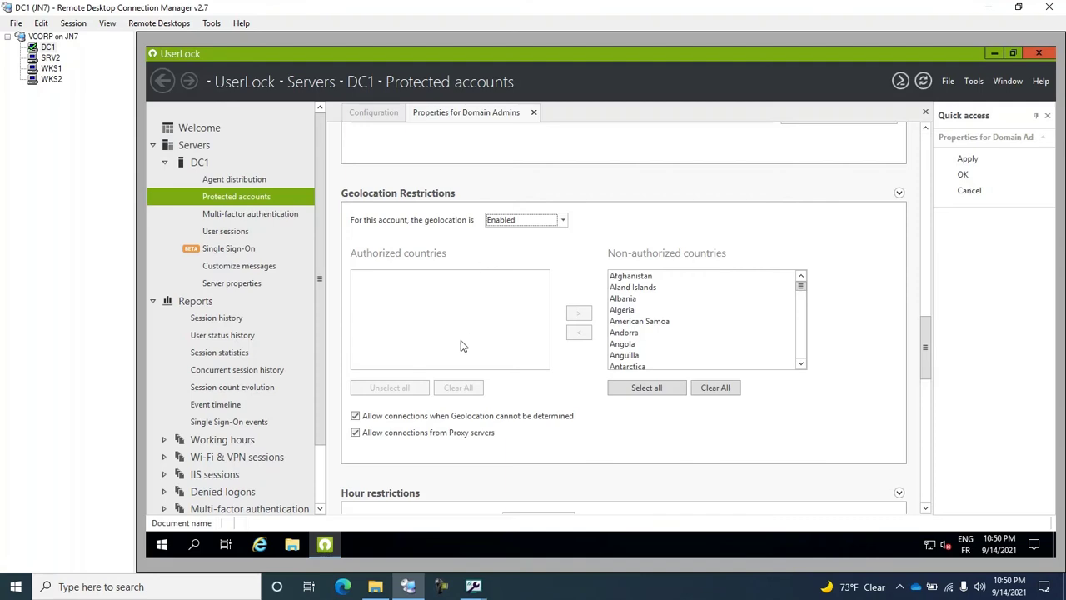
scroll(461, 343, down, 3)
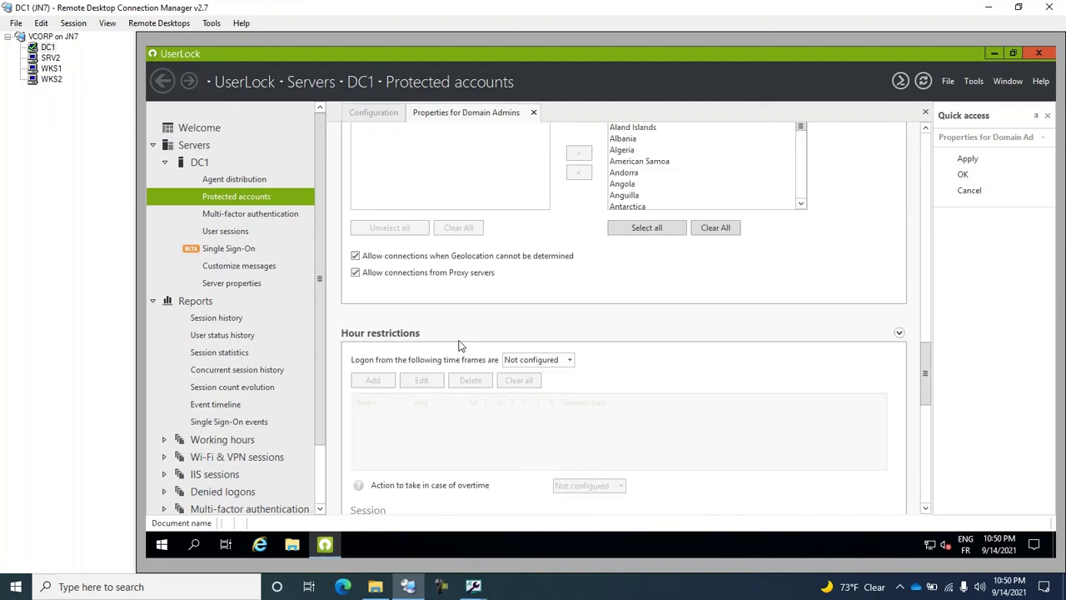
click(356, 257)
click(357, 274)
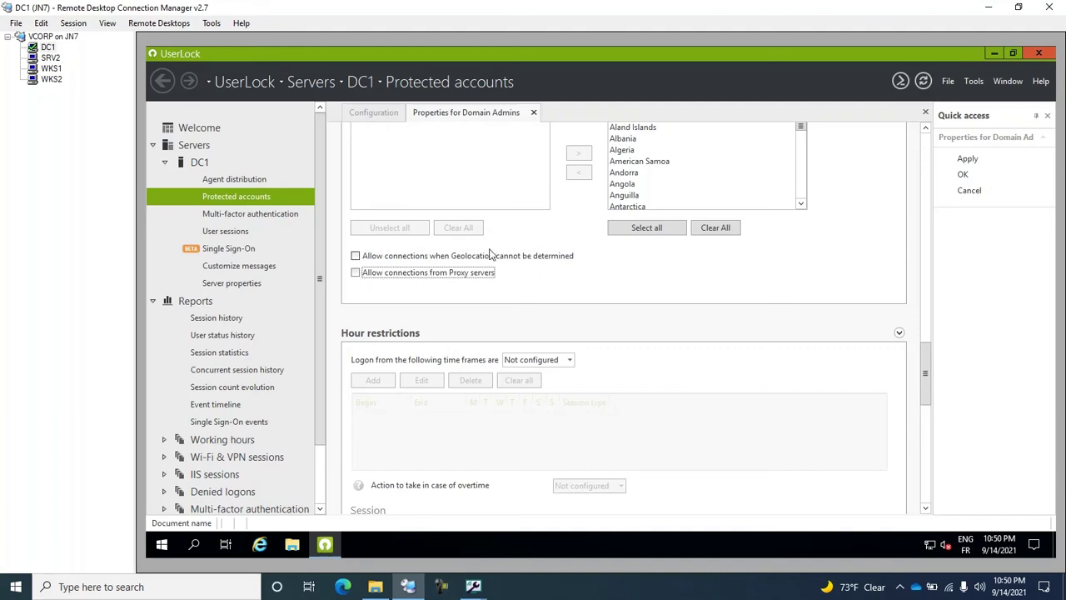
scroll(511, 254, up, 3)
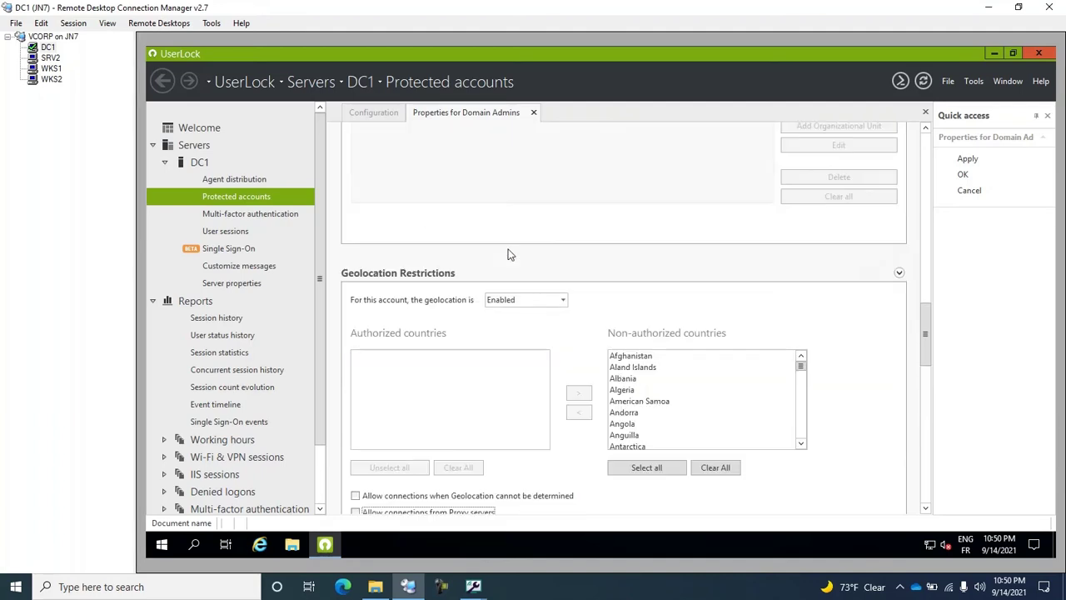
scroll(510, 255, down, 2)
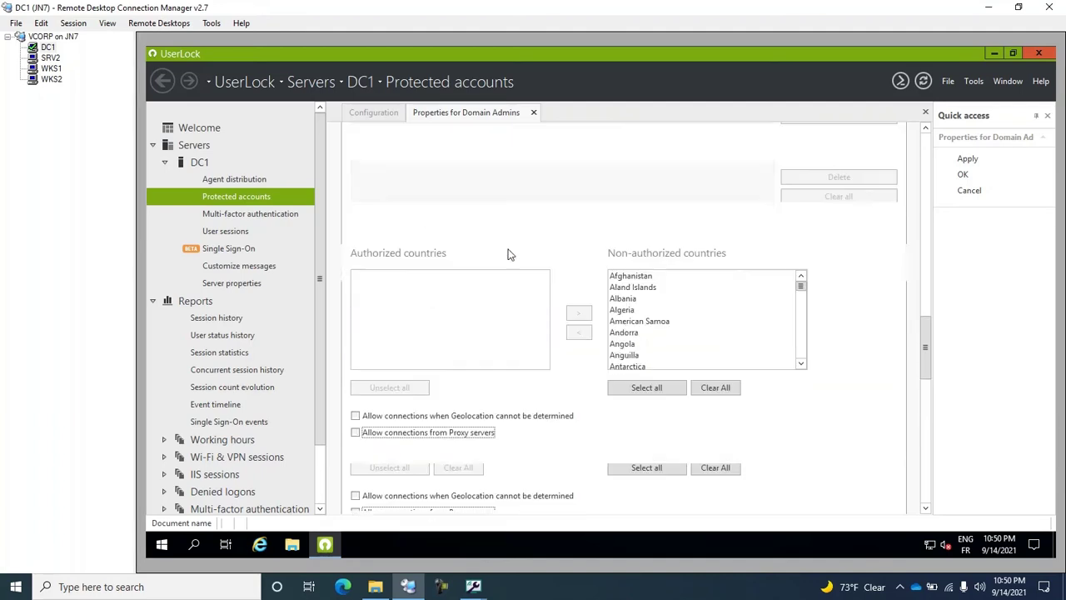
click(967, 160)
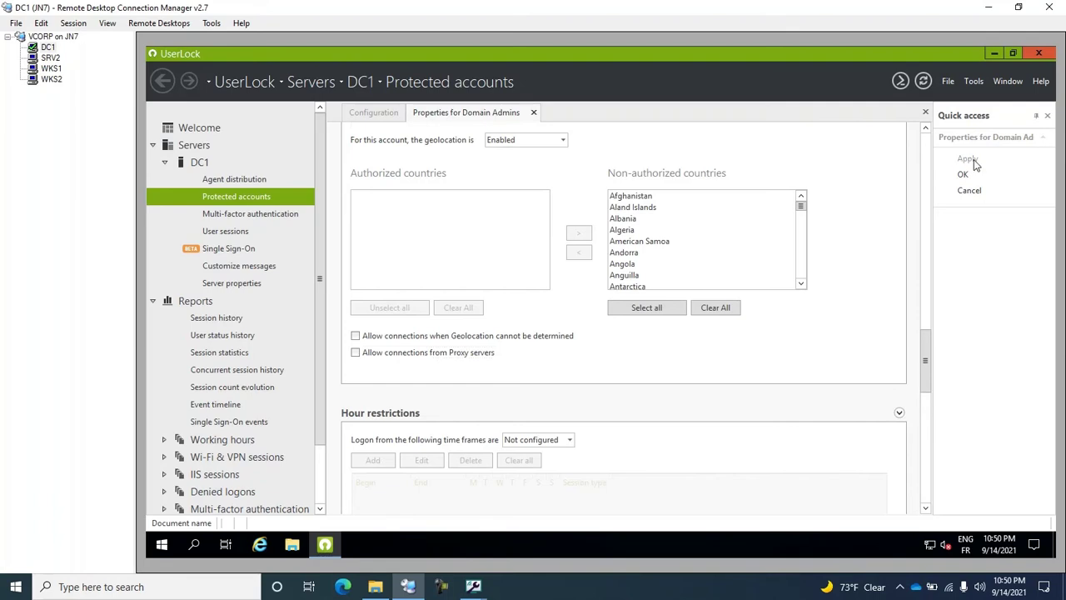
click(535, 113)
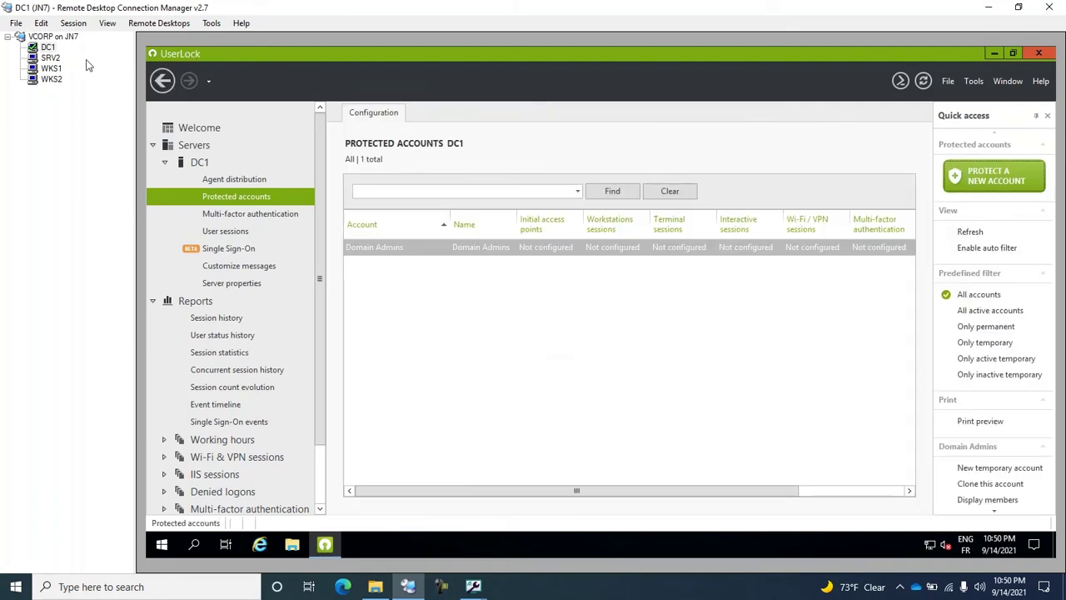
Sign in to Exchange Admin Center on SRV2 with the administrator password, then return to DC1.
click(51, 59)
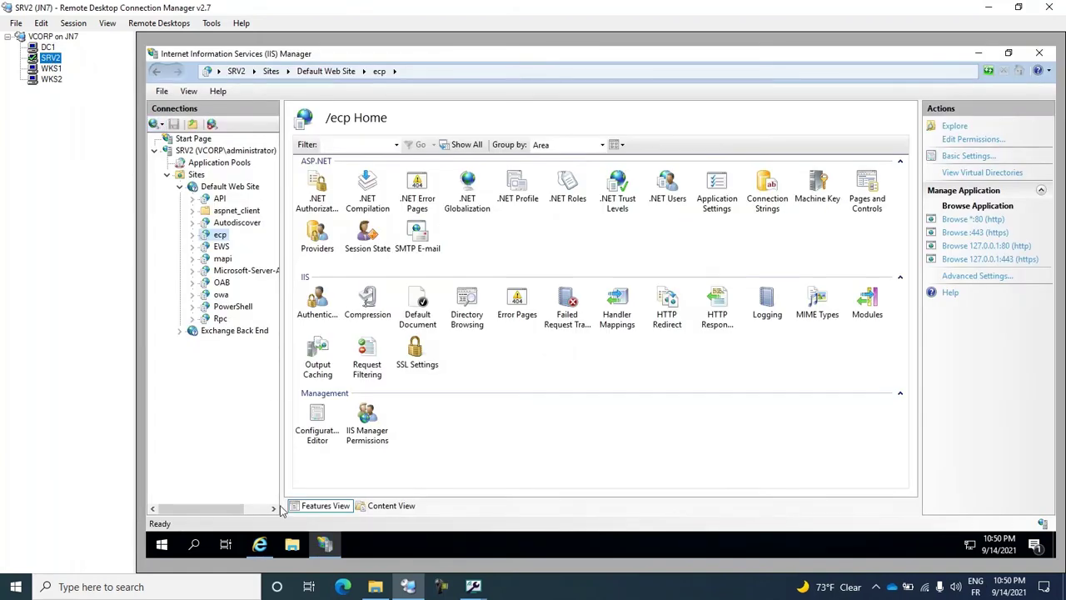
click(265, 547)
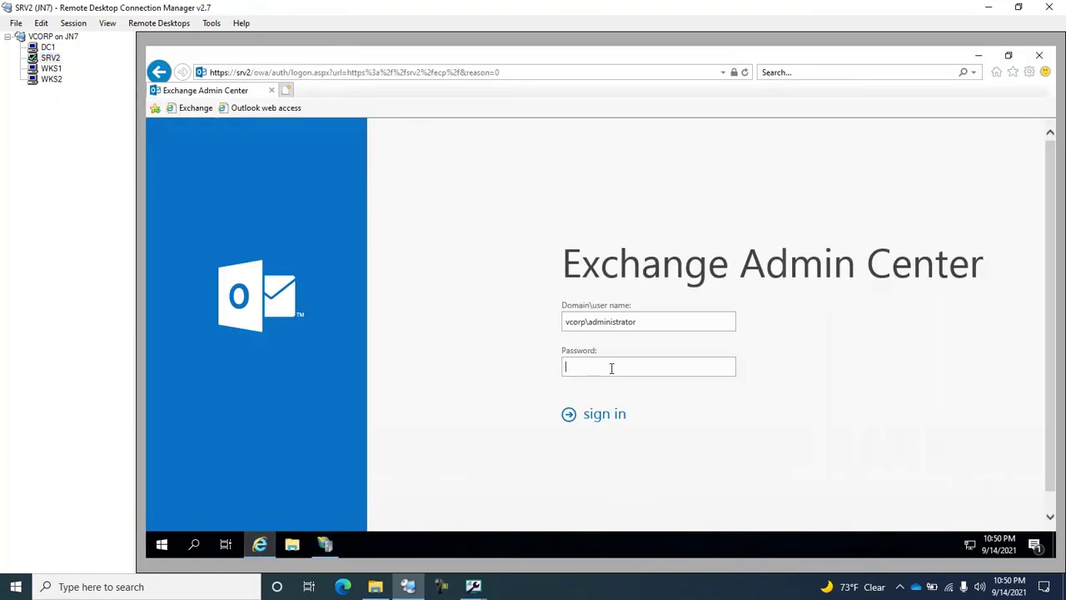
text(•••••••••)
key(Return)
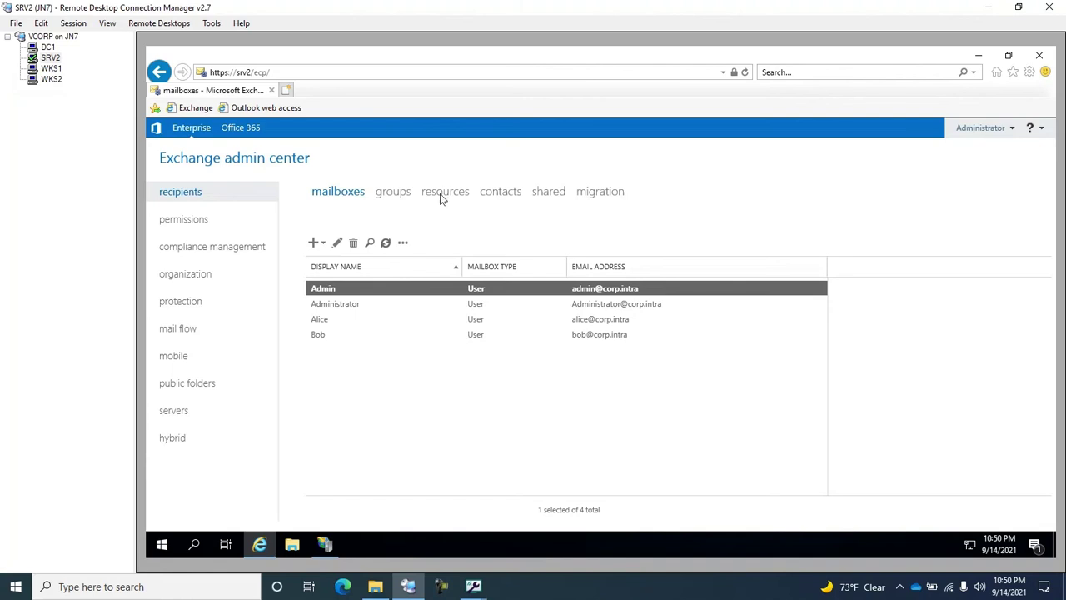
click(46, 47)
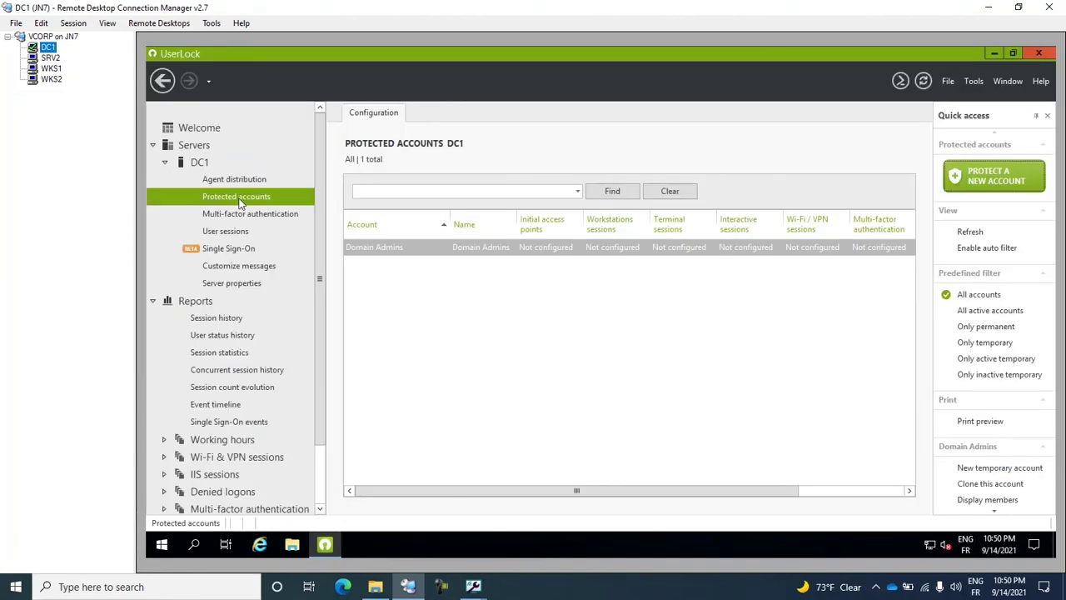
View DC1's user sessions listing the admin's new OWA session, then switch to WKS2.
click(236, 226)
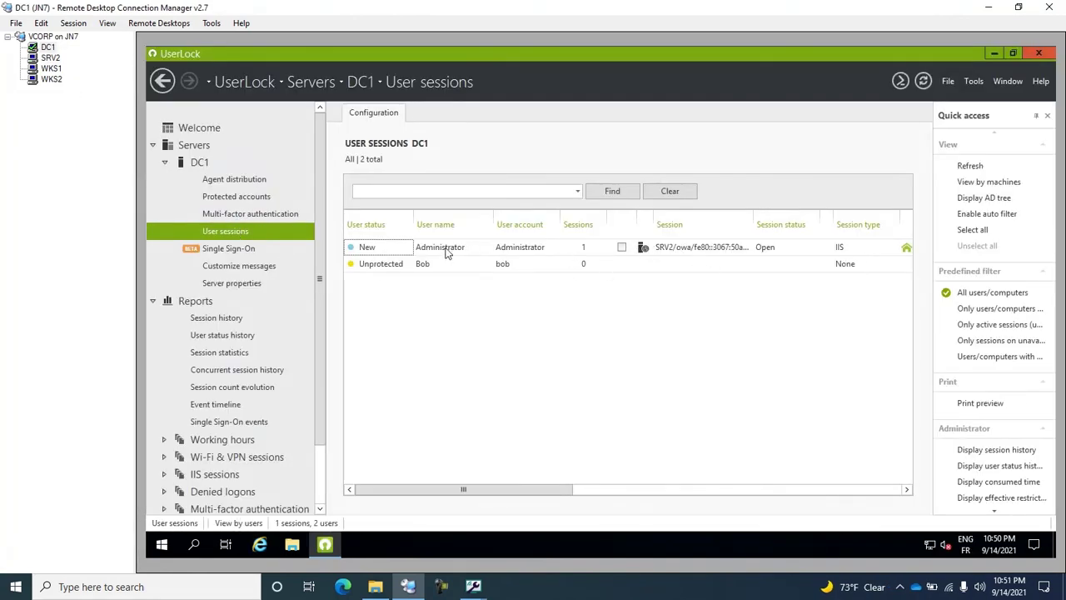
click(52, 80)
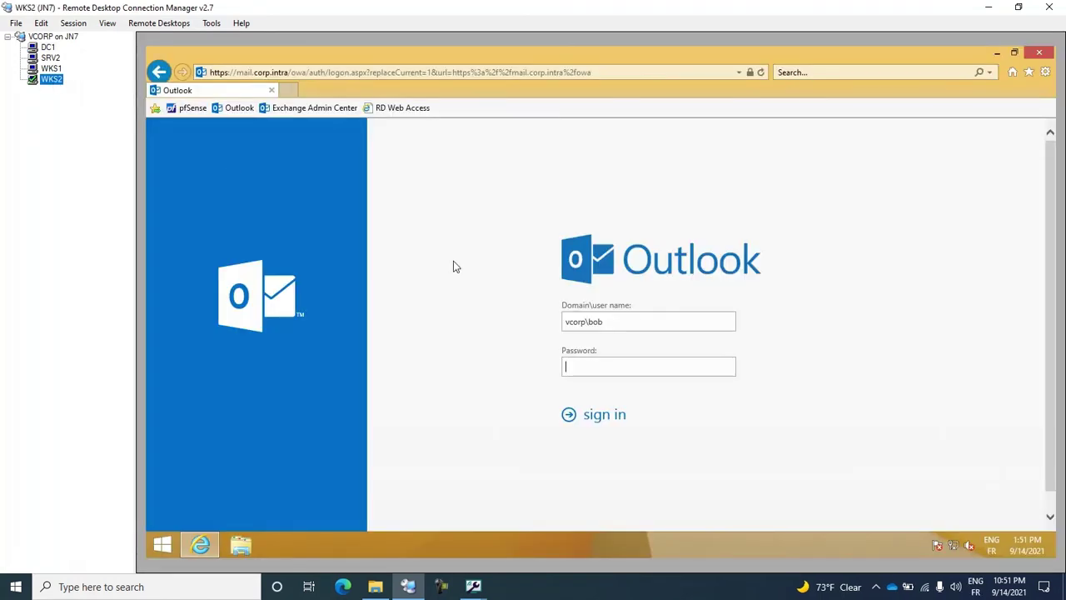
Sign in to Outlook on the web on WKS2 with the standard user's password, reaching their empty Inbox.
click(608, 369)
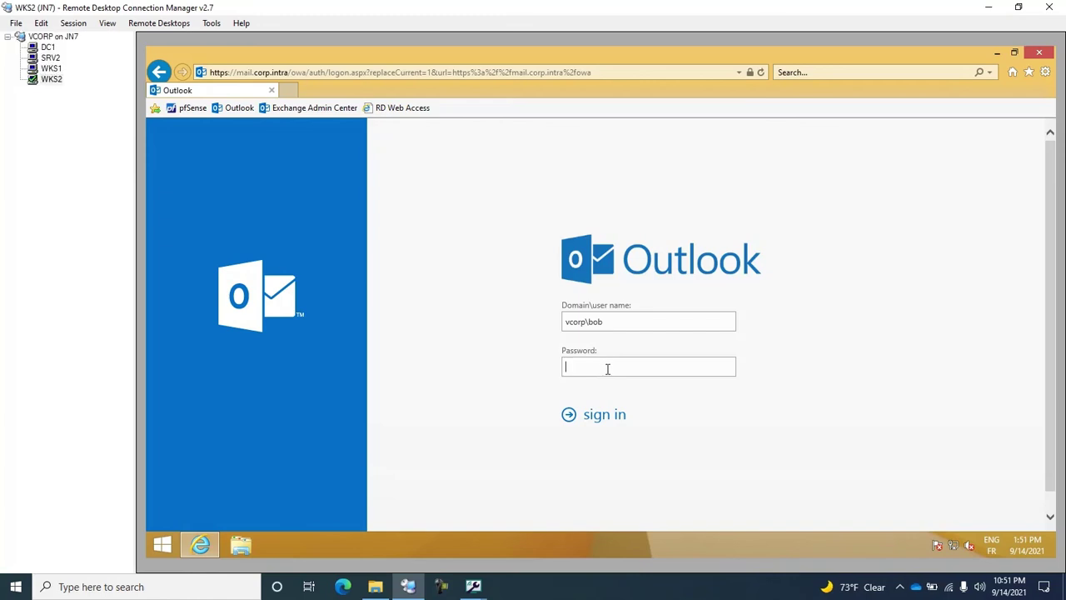
text(Pa$$w0rd)
click(613, 417)
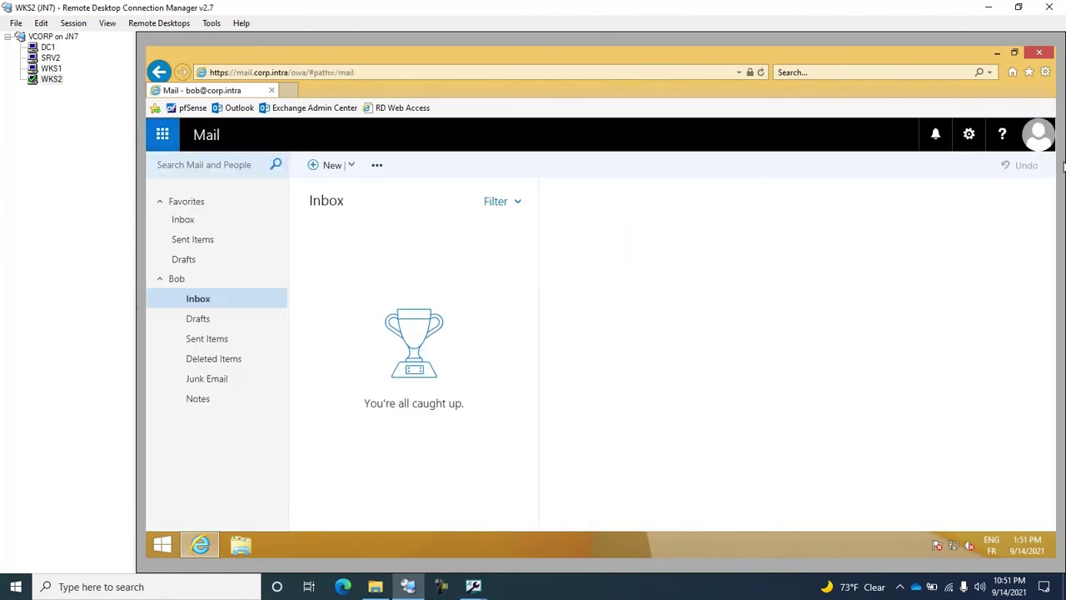
click(47, 48)
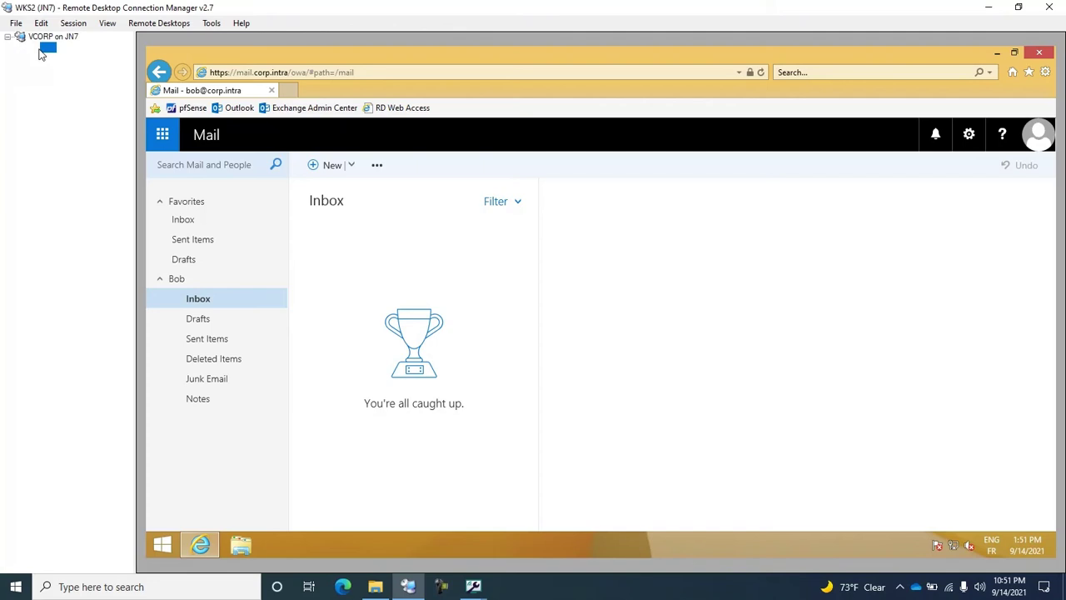
Refresh DC1's User sessions to show the standard user's IIS session from 10.1.2.65, then open Advanced settings.
right_click(424, 312)
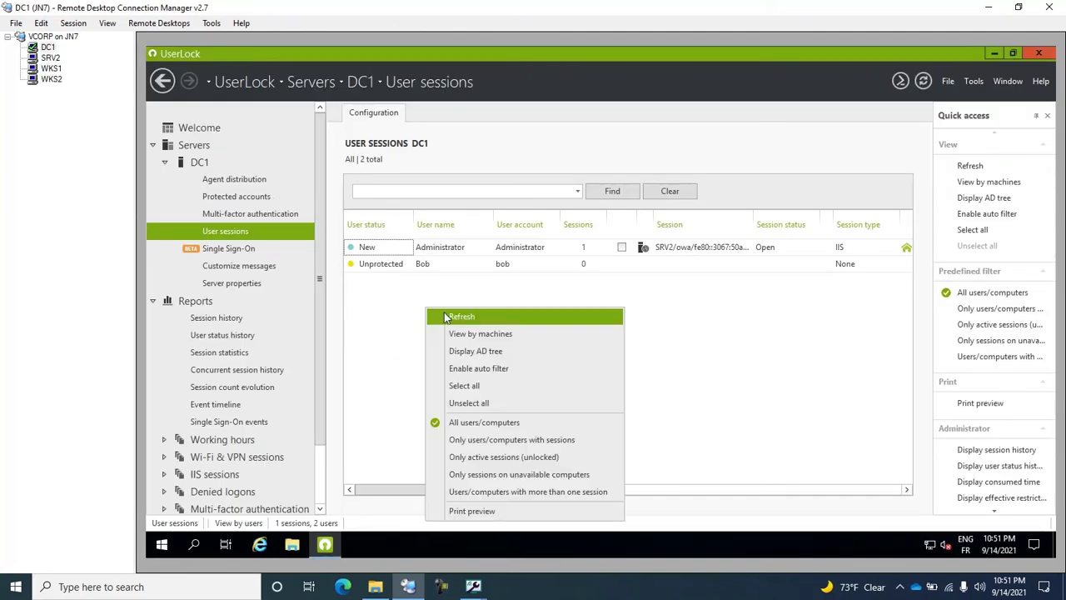
click(443, 315)
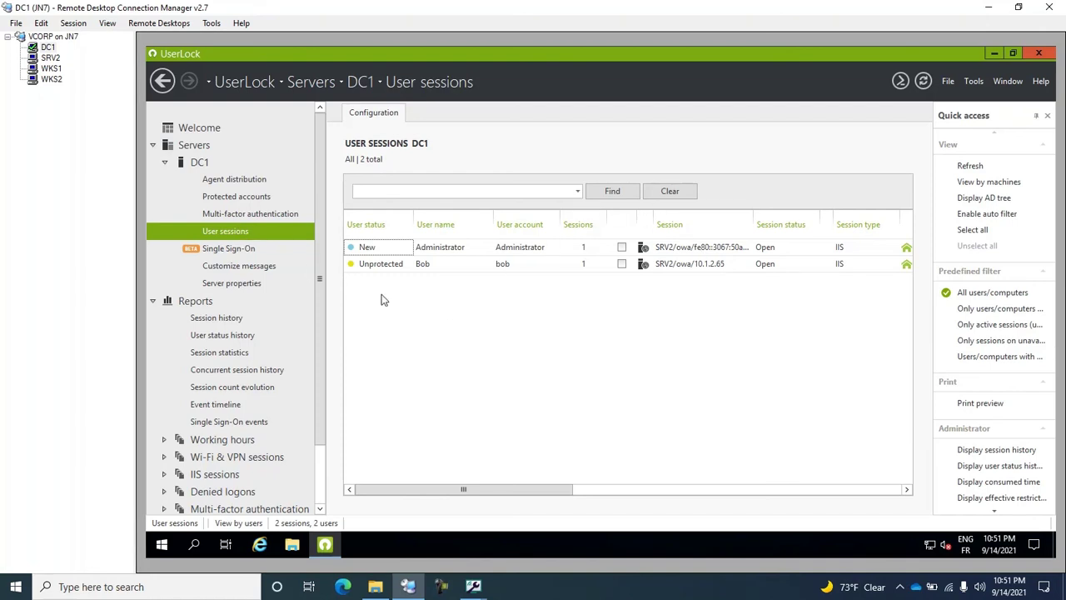
key(ctrl+shift+F12)
scroll(383, 299, down, 3)
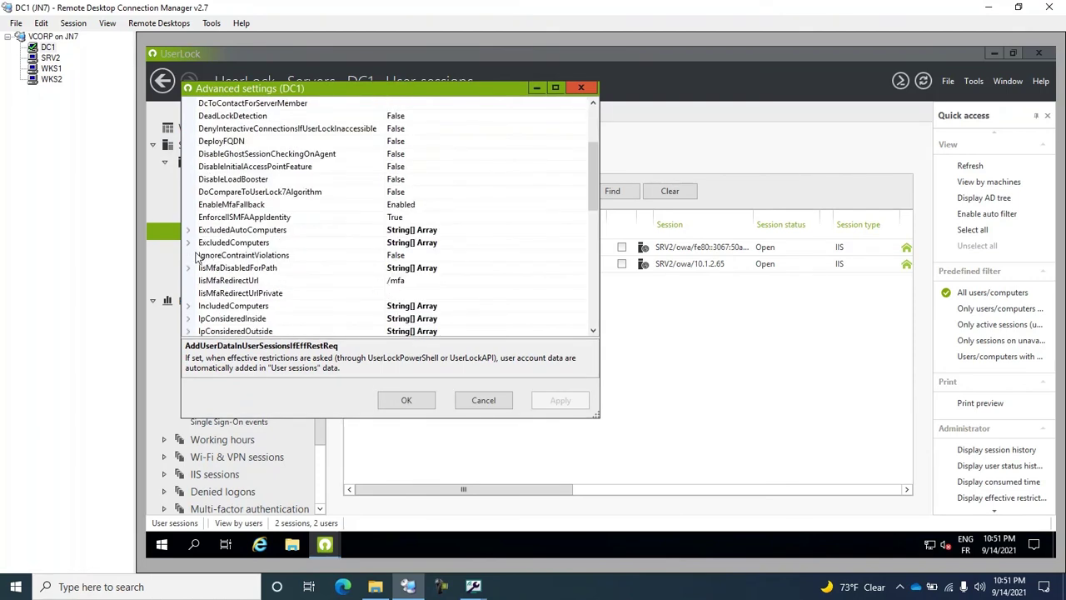
Check that IpConsideredOutside holds 10.1.0.0/16, then cancel the Advanced settings dialog unchanged.
scroll(195, 258, down, 1)
click(188, 293)
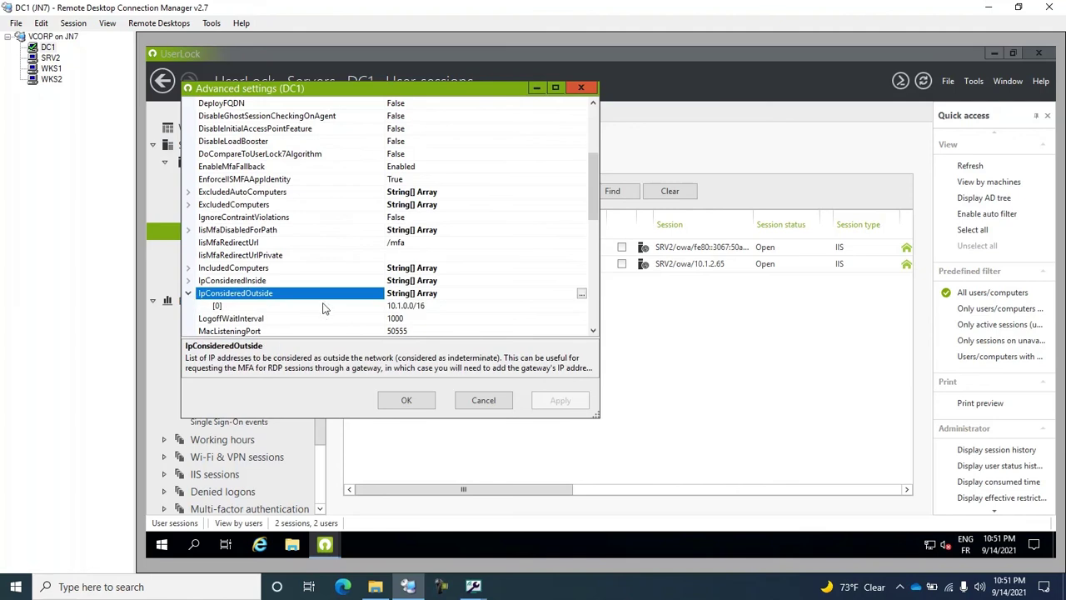
click(397, 308)
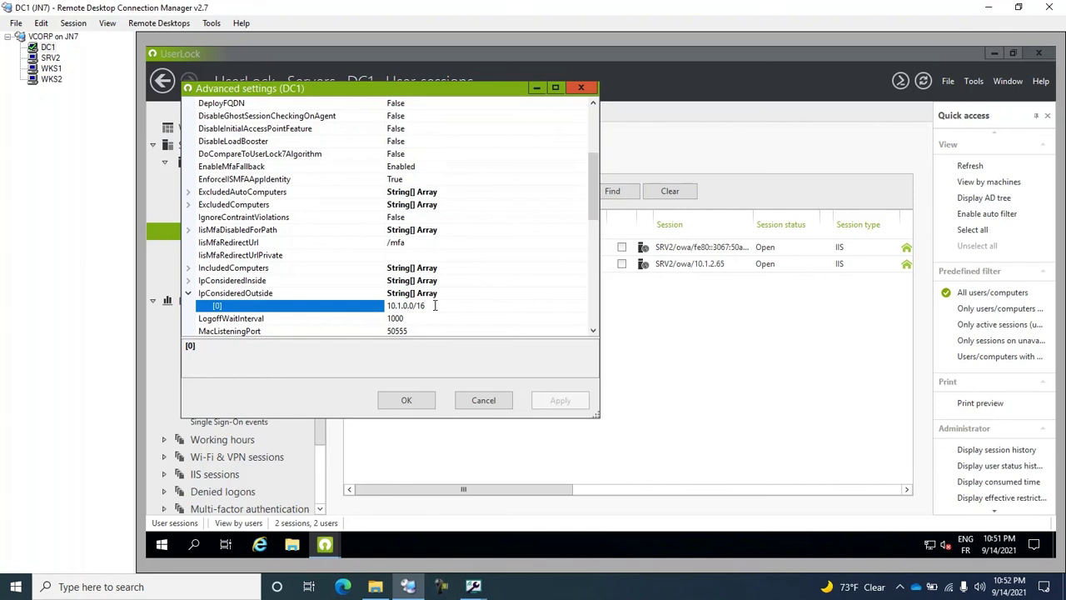
click(481, 405)
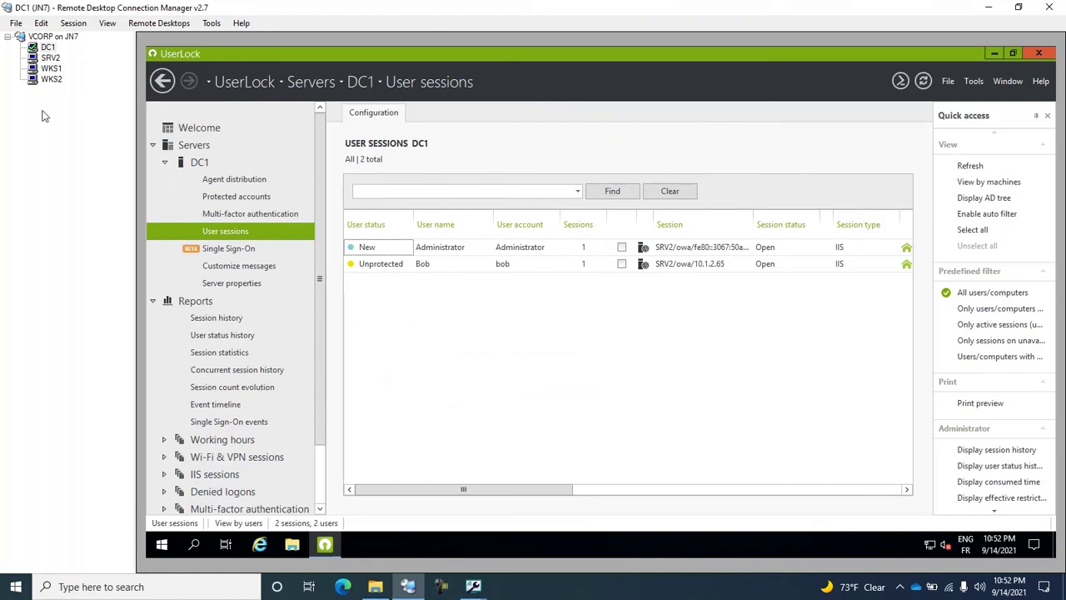
On WKS2, sign the standard user out of Outlook and go to the Exchange Admin Center sign-in page.
click(41, 82)
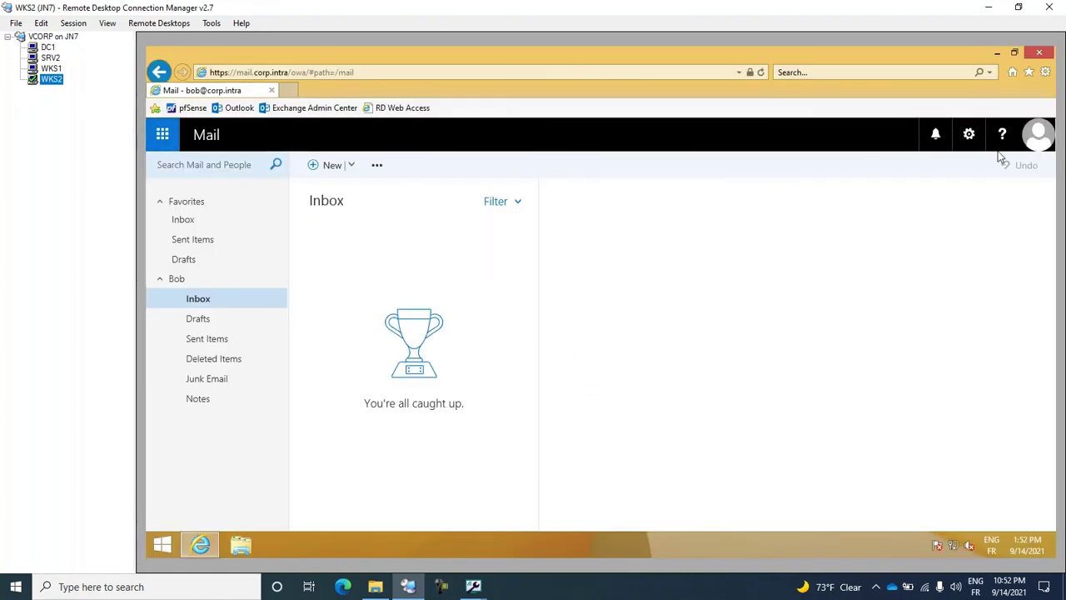
click(1038, 136)
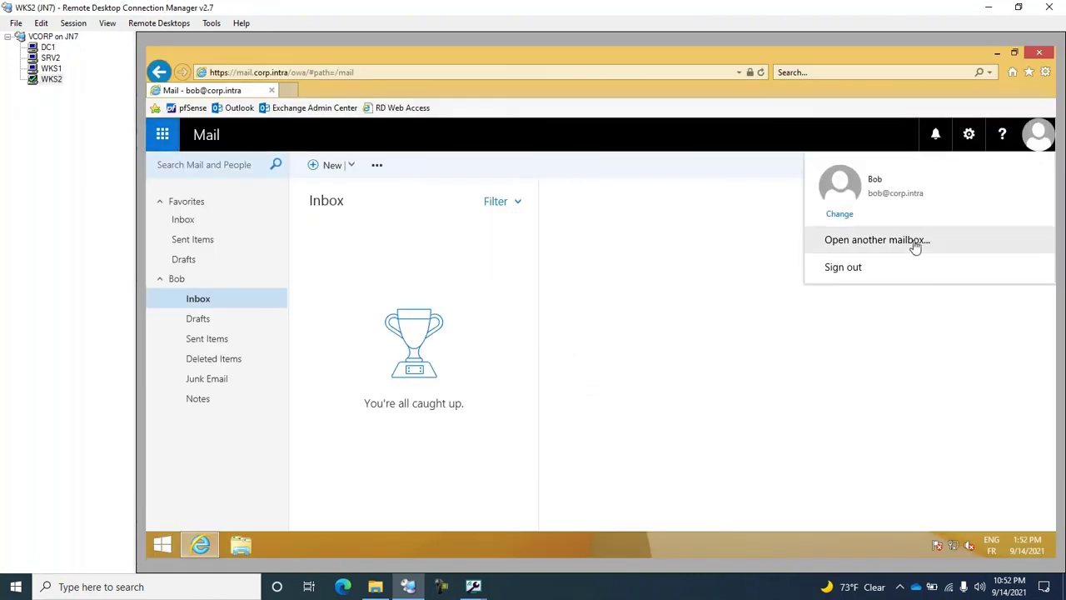
click(866, 267)
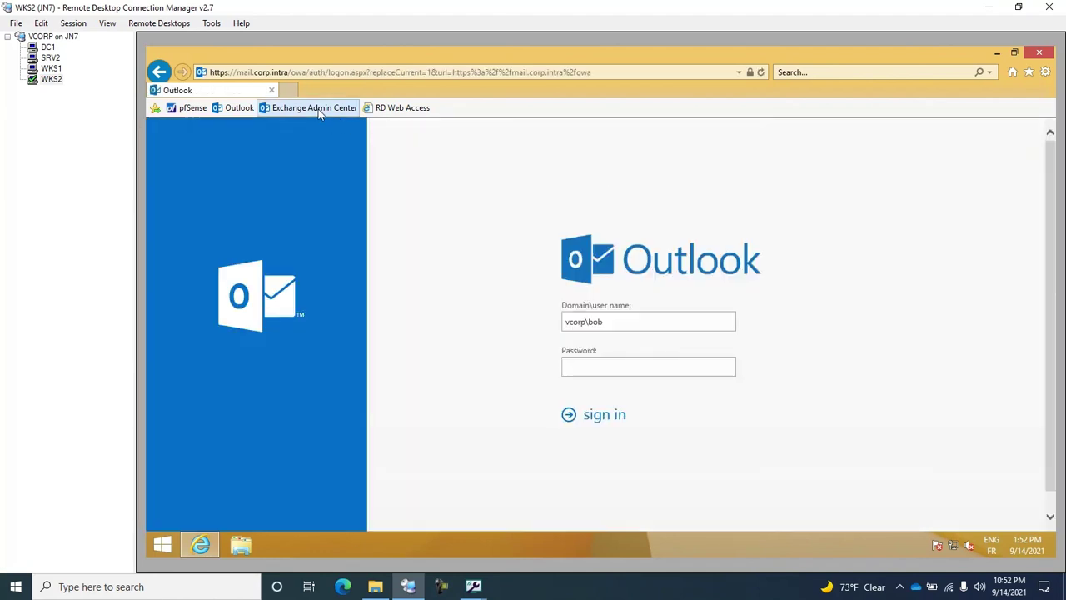
click(317, 108)
Attempt the Exchange Admin Center logon as vcorp\administrator with the admin password.
click(630, 324)
key(BackSpace)
key(BackSpace)
key(BackSpace)
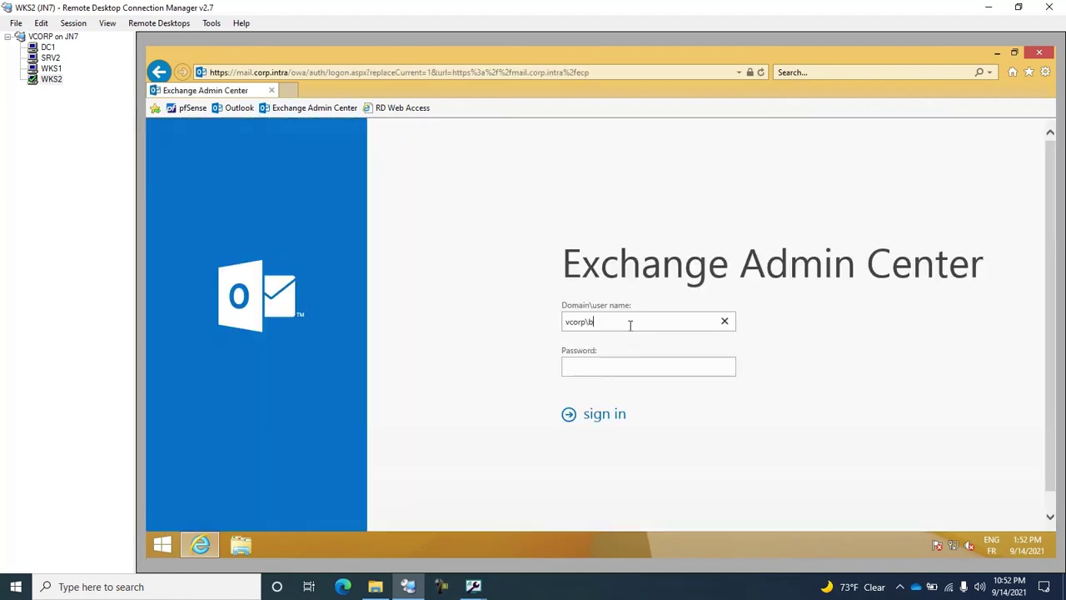
text(administrator)
click(619, 367)
text(P@ssw0rd12)
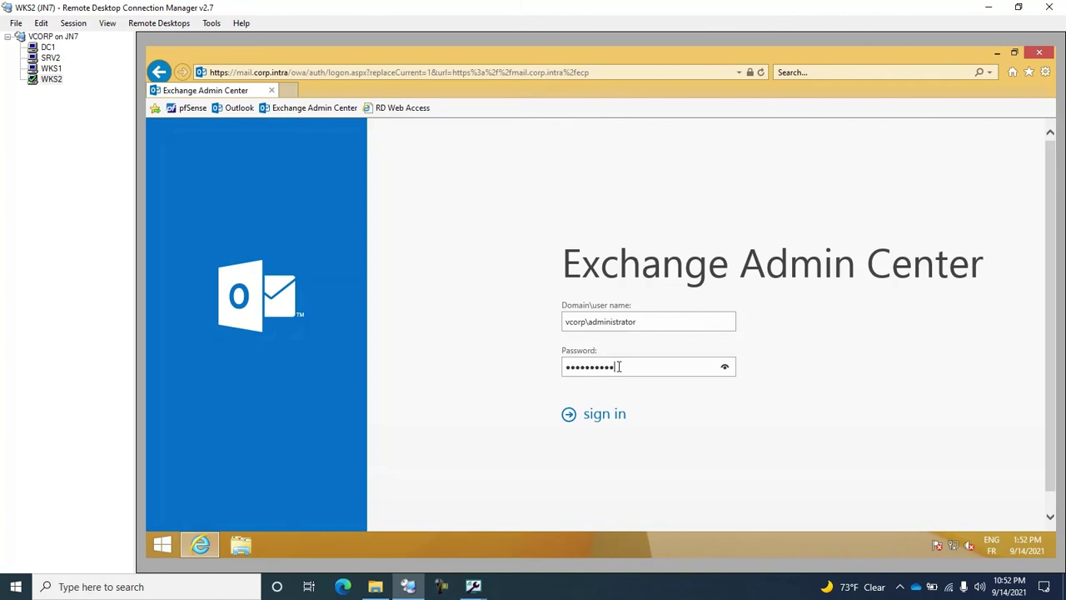
key(Return)
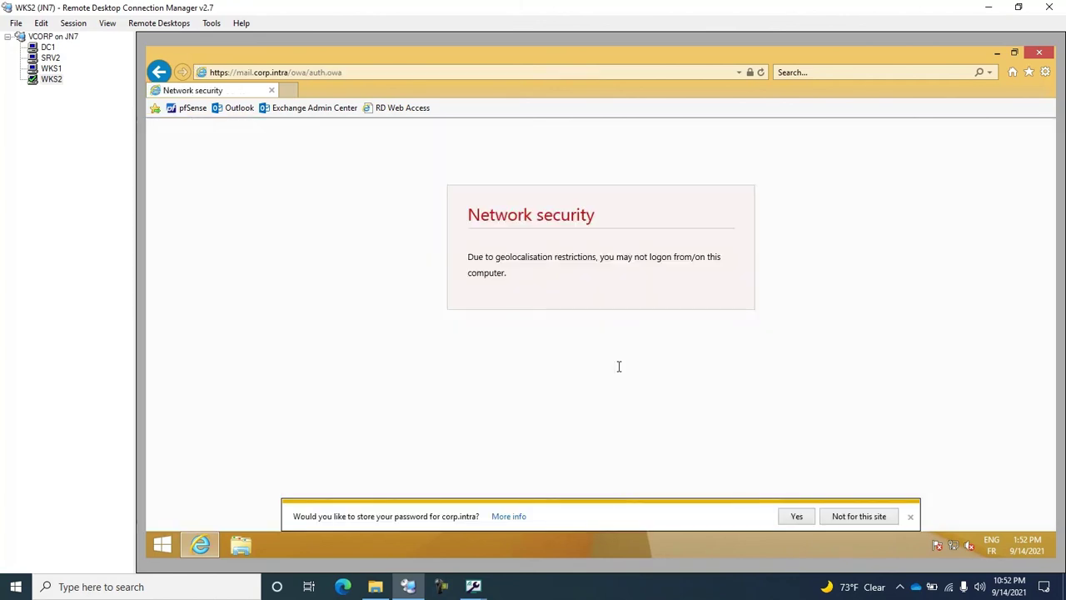